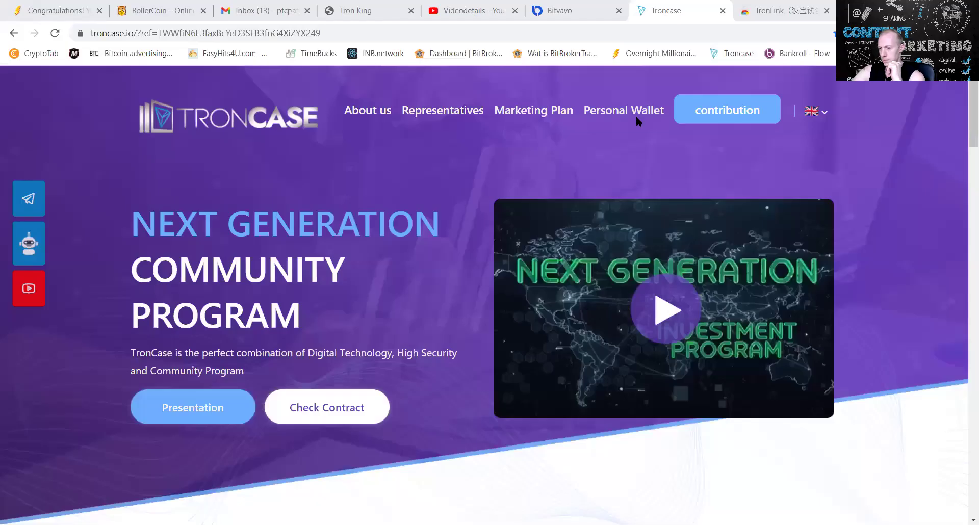
pyautogui.click(637, 113)
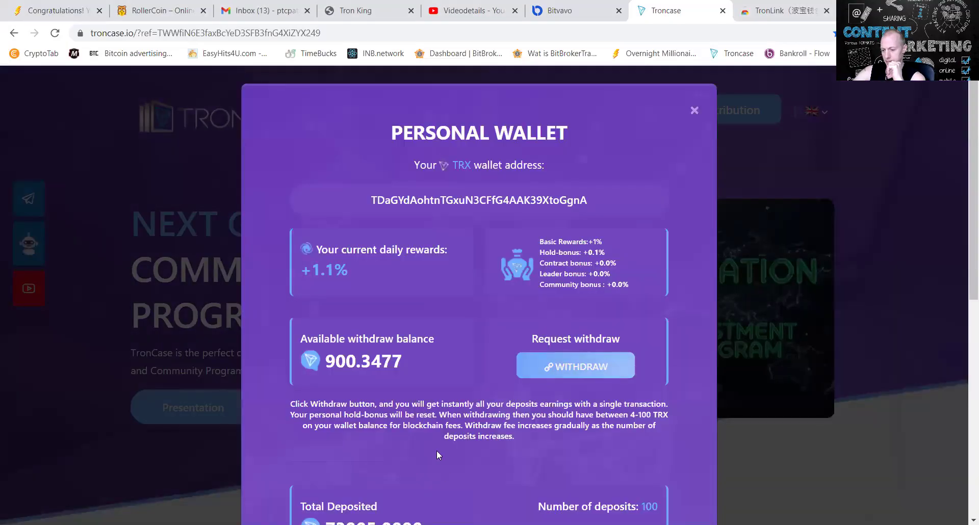
pyautogui.click(694, 110)
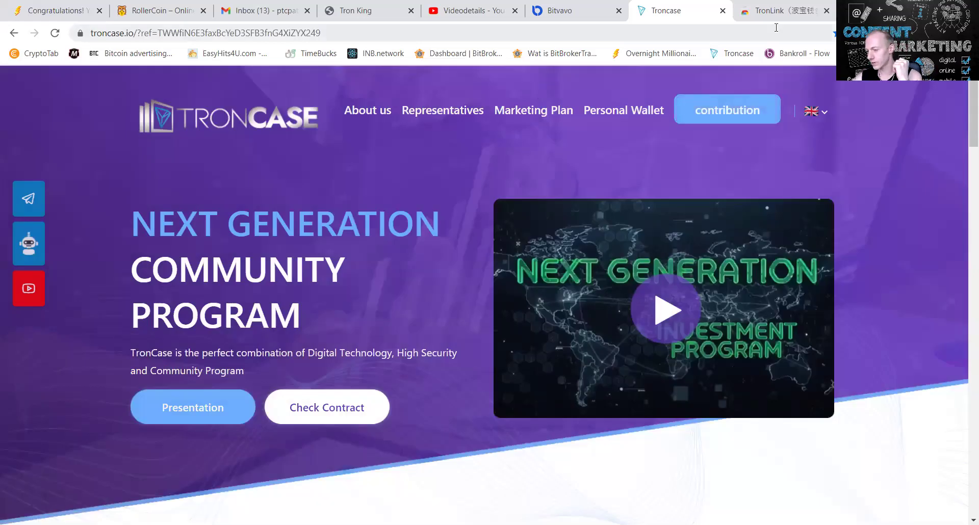
pyautogui.click(572, 13)
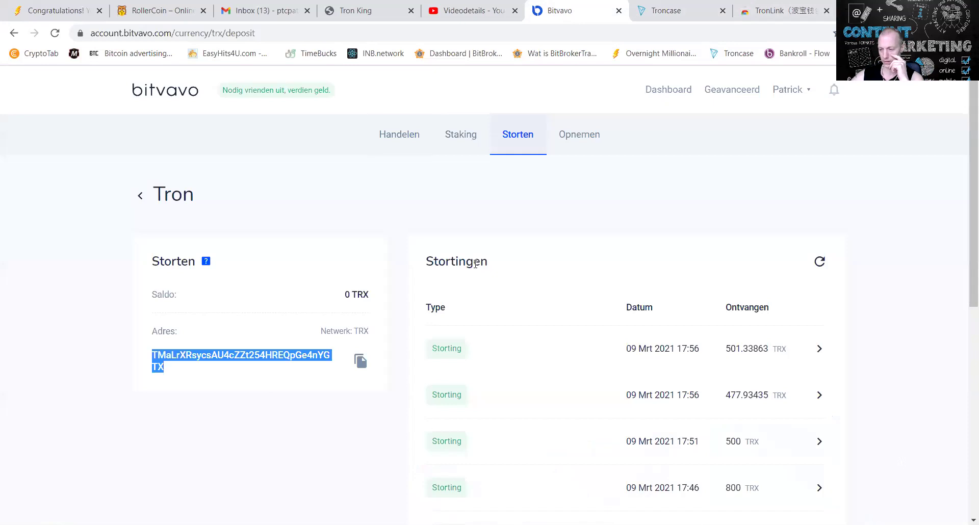
pyautogui.click(658, 93)
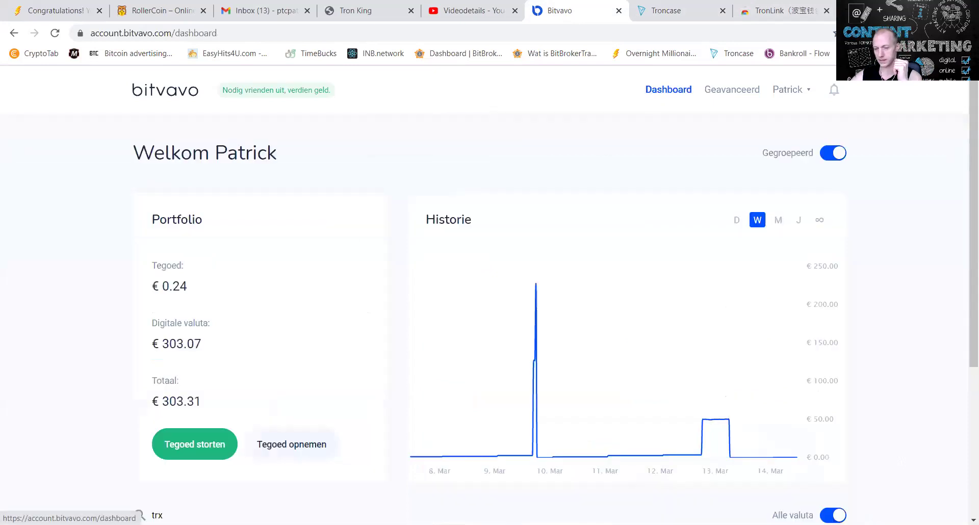
pyautogui.scroll(-5, 279, 360)
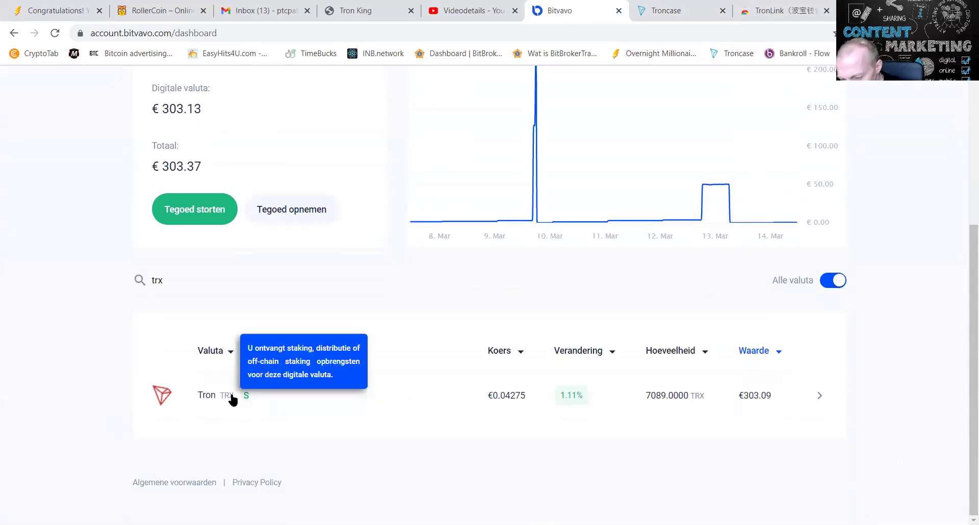
# Open the Tron page and confirm the 7089 TRX deposit on its deposits tab
pyautogui.click(225, 396)
pyautogui.scroll(-4, 376, 390)
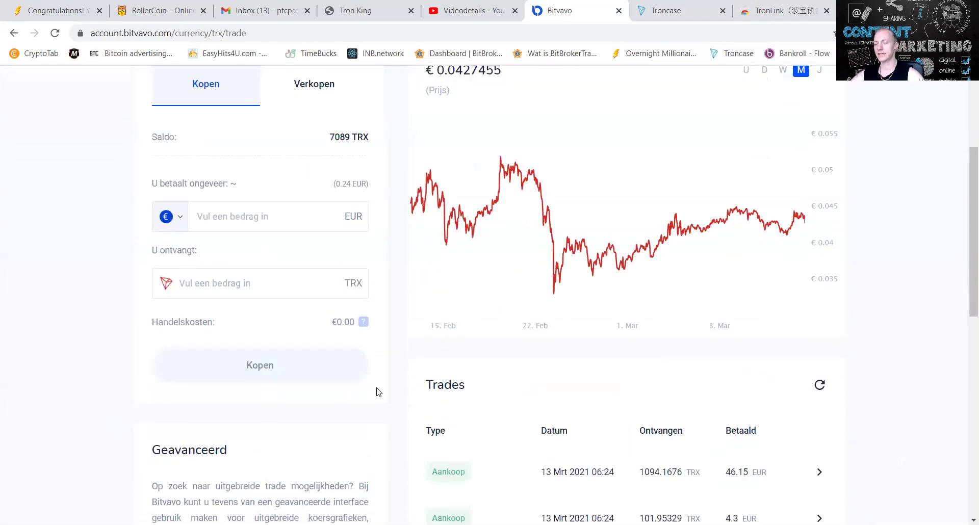
pyautogui.scroll(4, 377, 391)
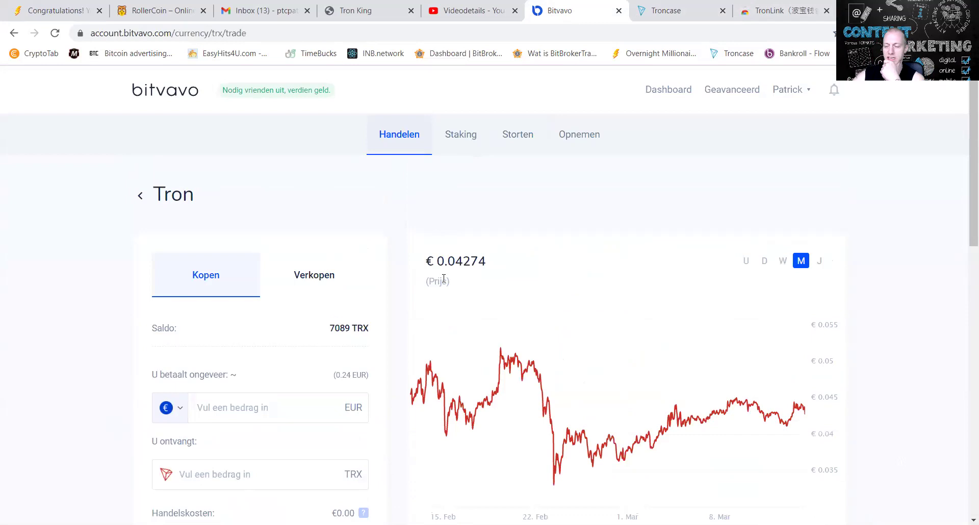
pyautogui.scroll(-1, 412, 259)
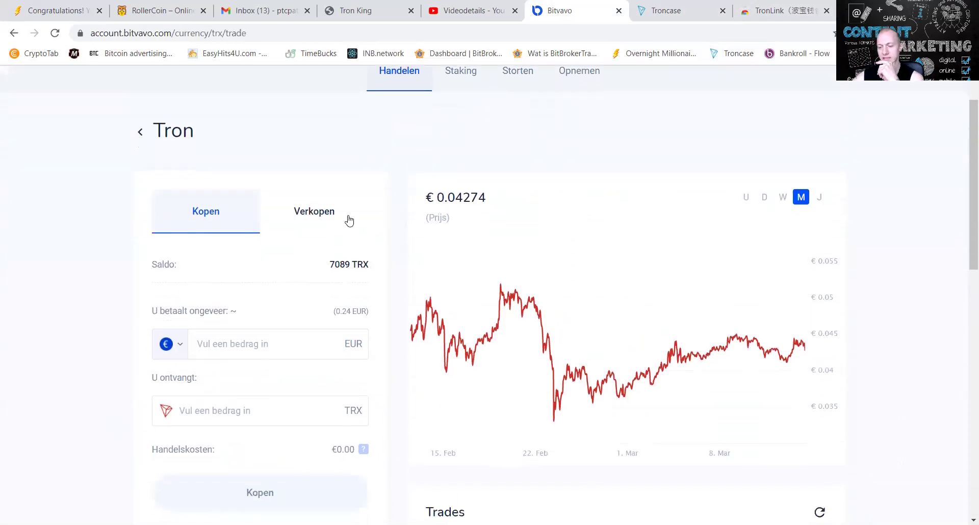
pyautogui.click(331, 218)
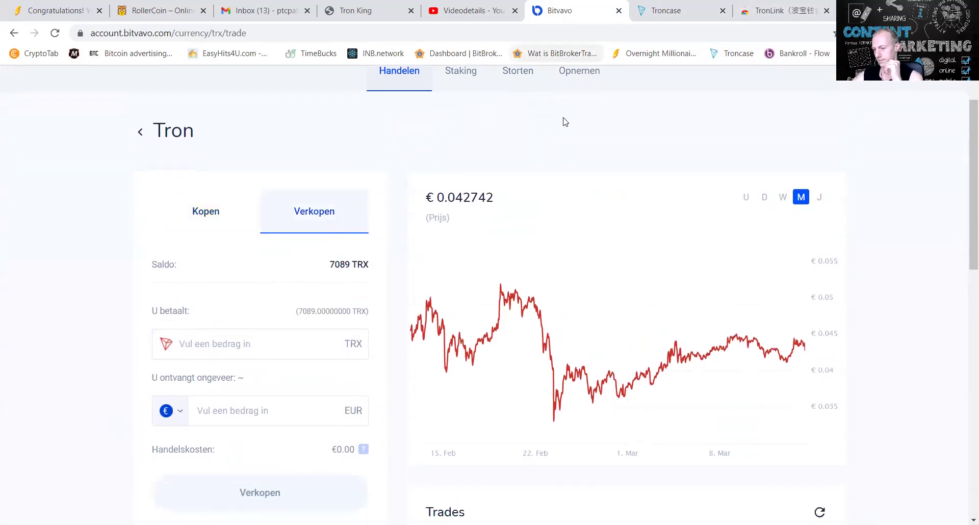
pyautogui.scroll(1, 533, 194)
pyautogui.click(530, 139)
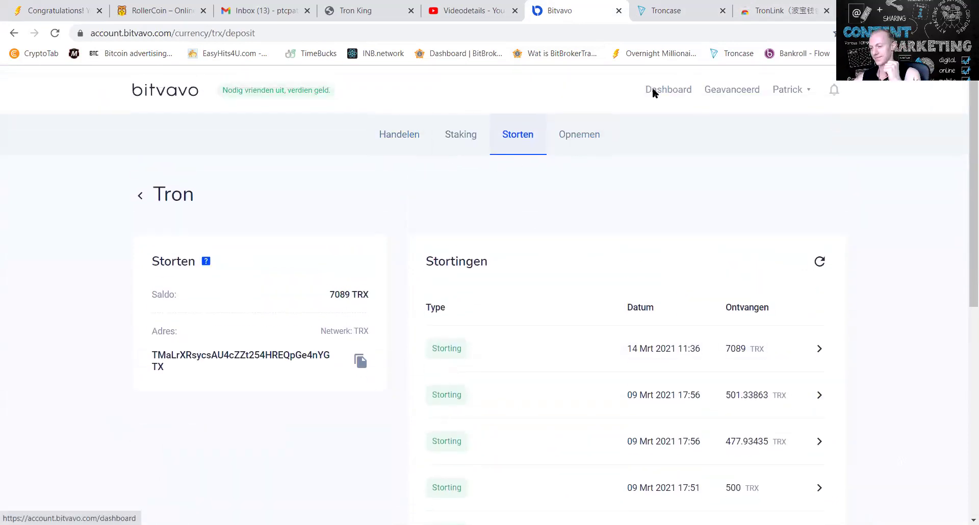
# Set the Tron trade form to sell TRX and receive Ripple (XRP)
pyautogui.click(401, 133)
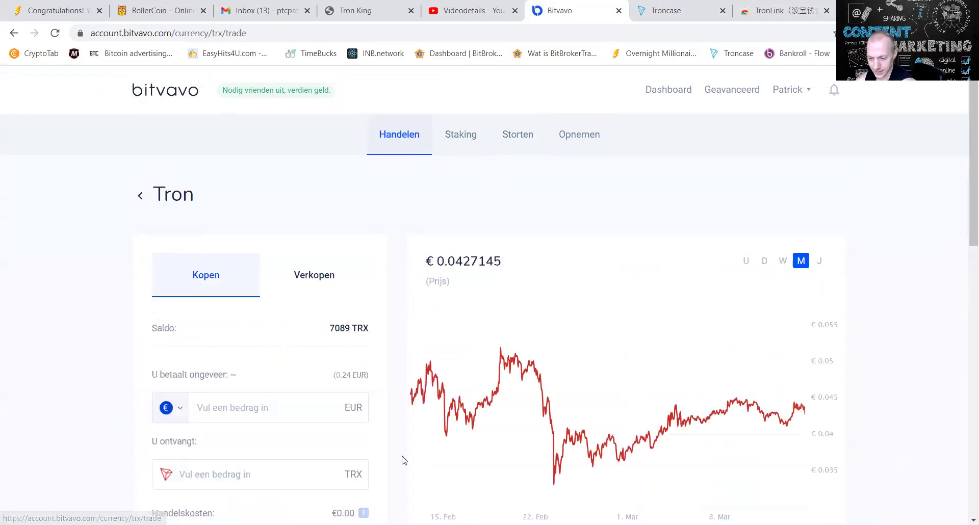
pyautogui.scroll(-2, 265, 481)
pyautogui.click(166, 345)
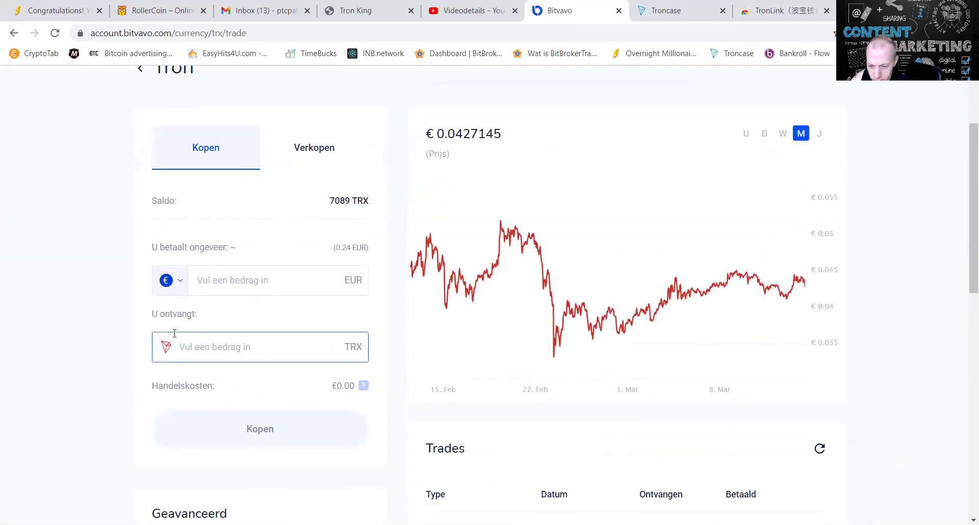
pyautogui.click(296, 165)
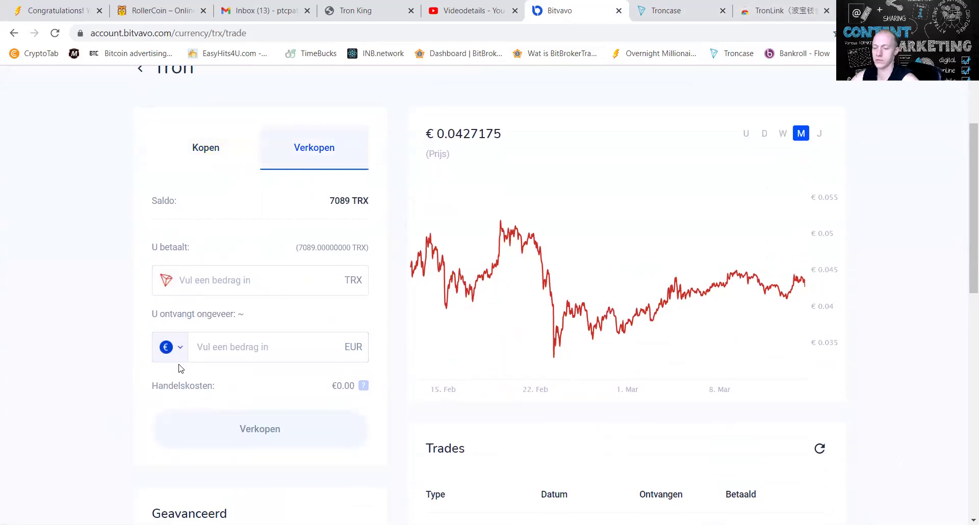
pyautogui.click(172, 351)
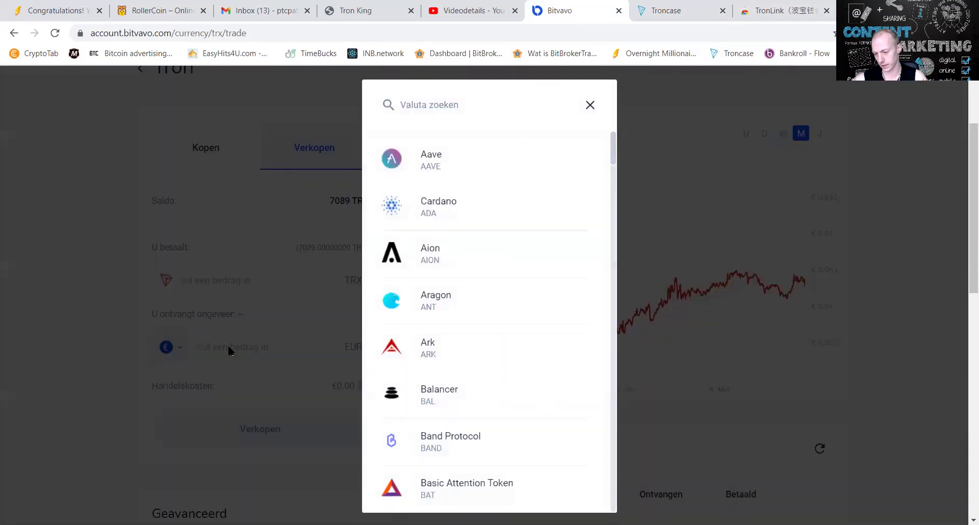
pyautogui.click(444, 116)
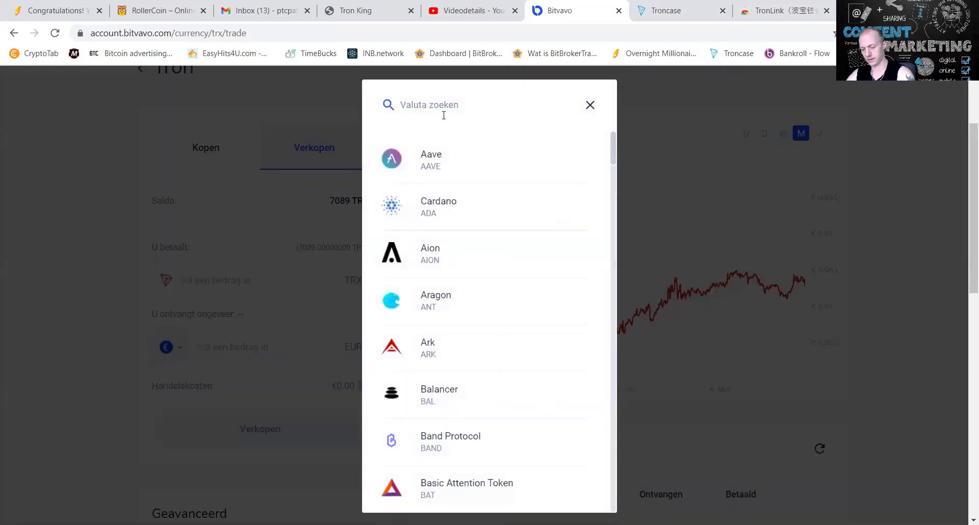
pyautogui.write('xrp')
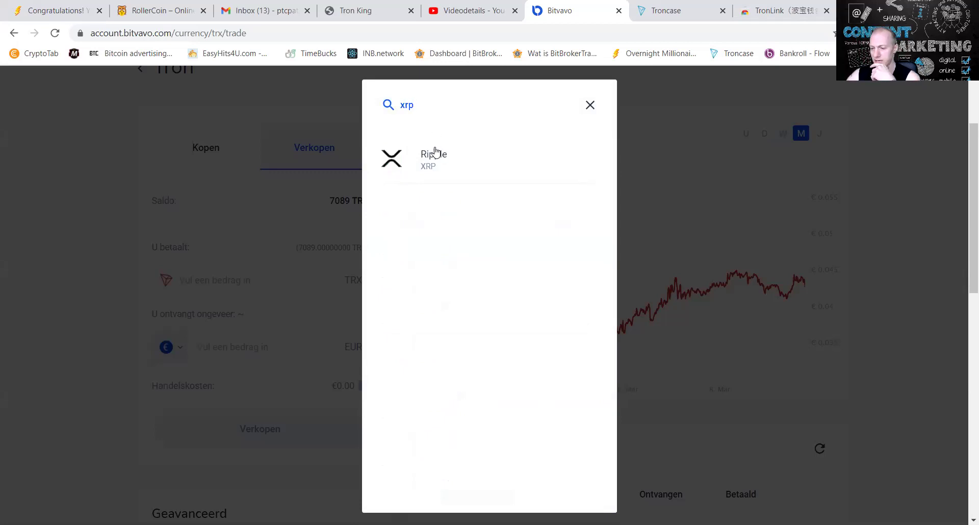
pyautogui.click(435, 153)
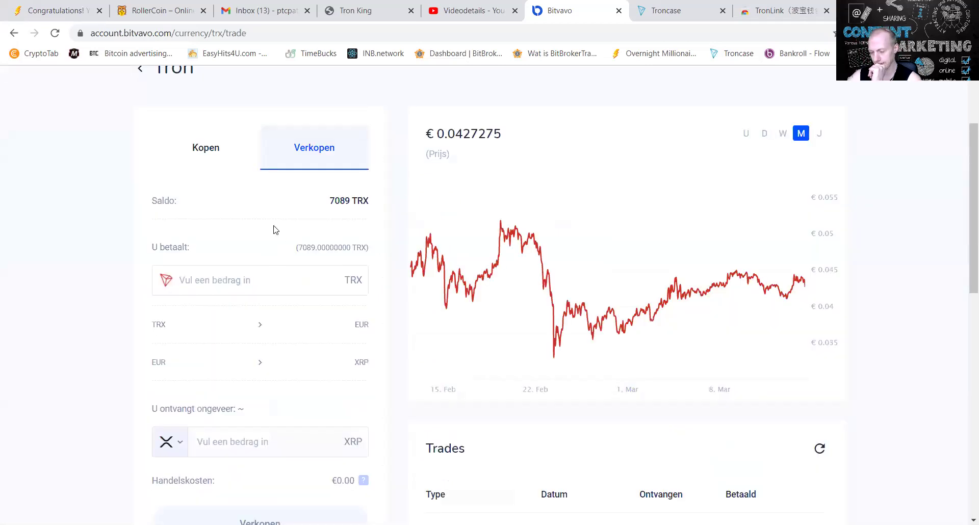
# Sell the full 7089 TRX balance for about 811.31 XRP and dismiss the confirmation
pyautogui.click(330, 248)
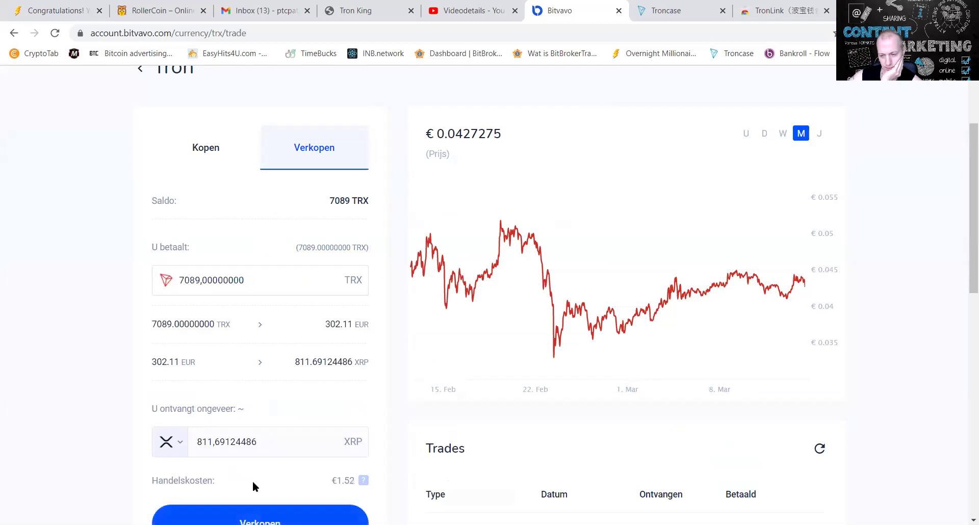
pyautogui.scroll(-2, 280, 479)
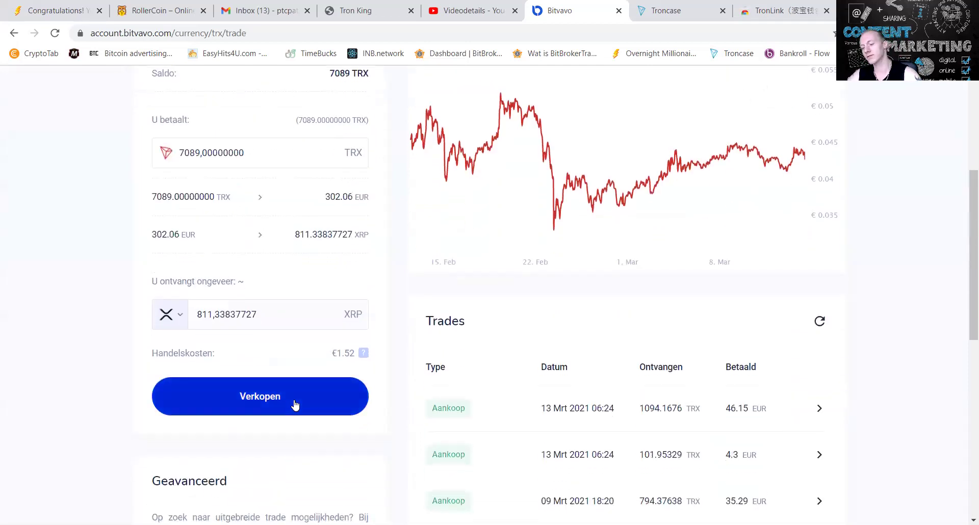
pyautogui.click(294, 404)
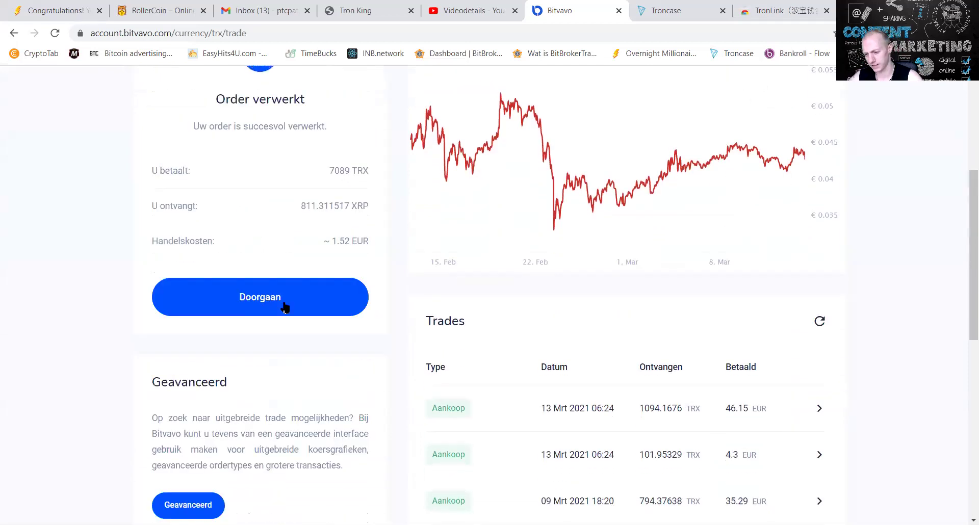
pyautogui.click(286, 296)
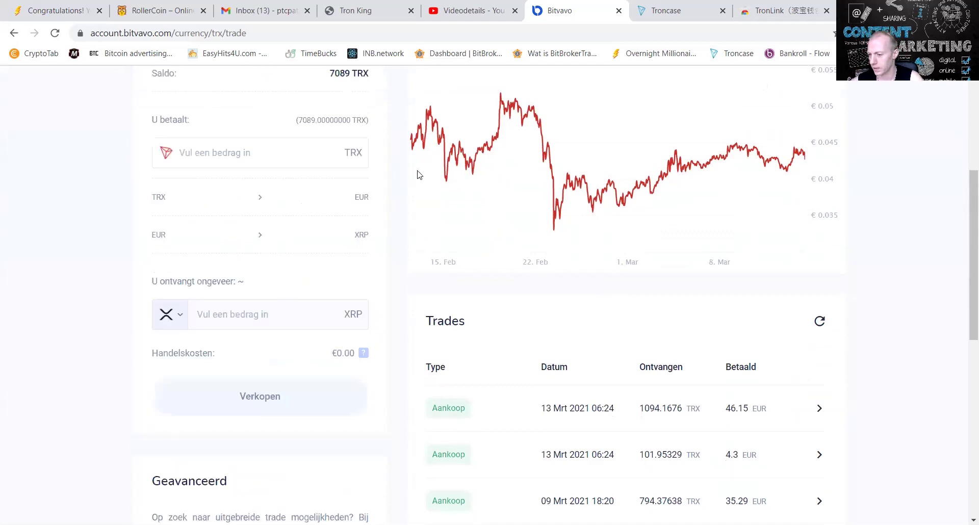
# Clear the trx currency search, open Ripple from the dashboard and go to its Opnemen withdrawal page
pyautogui.scroll(7, 417, 175)
pyautogui.click(667, 92)
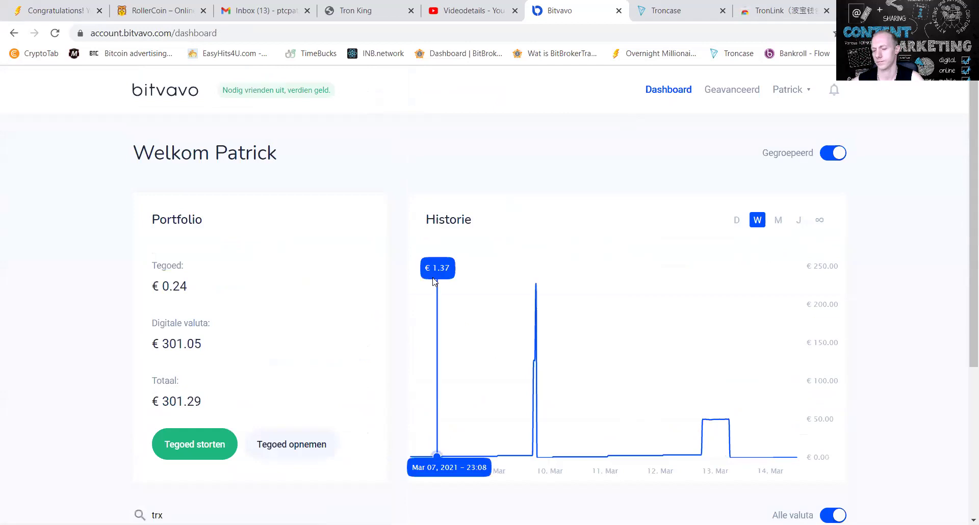
pyautogui.scroll(-3, 431, 290)
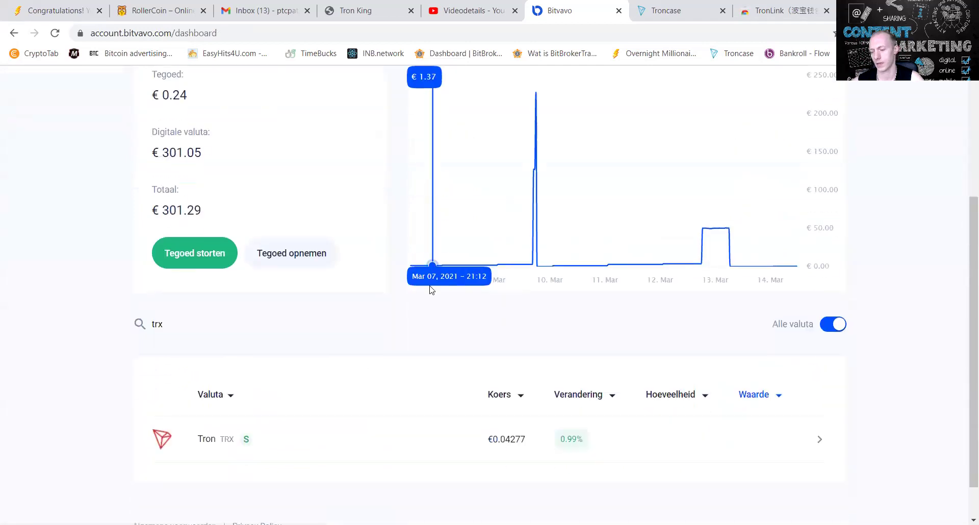
pyautogui.doubleClick(197, 326)
pyautogui.press('BackSpace')
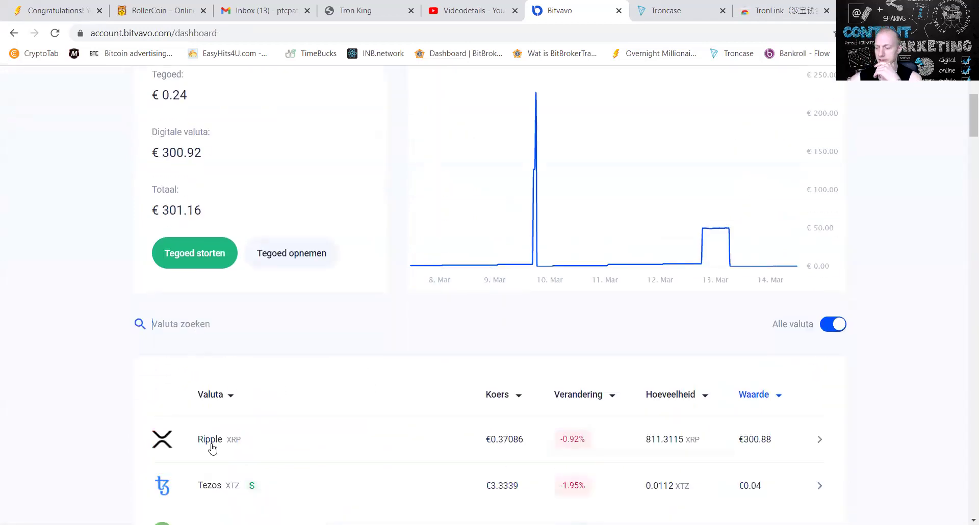
pyautogui.click(210, 444)
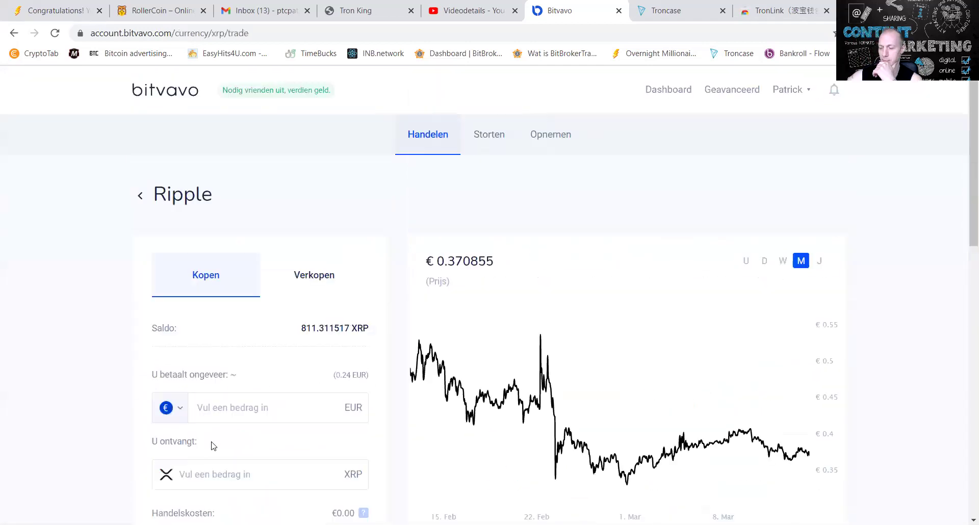
pyautogui.click(553, 148)
pyautogui.scroll(-1, 199, 394)
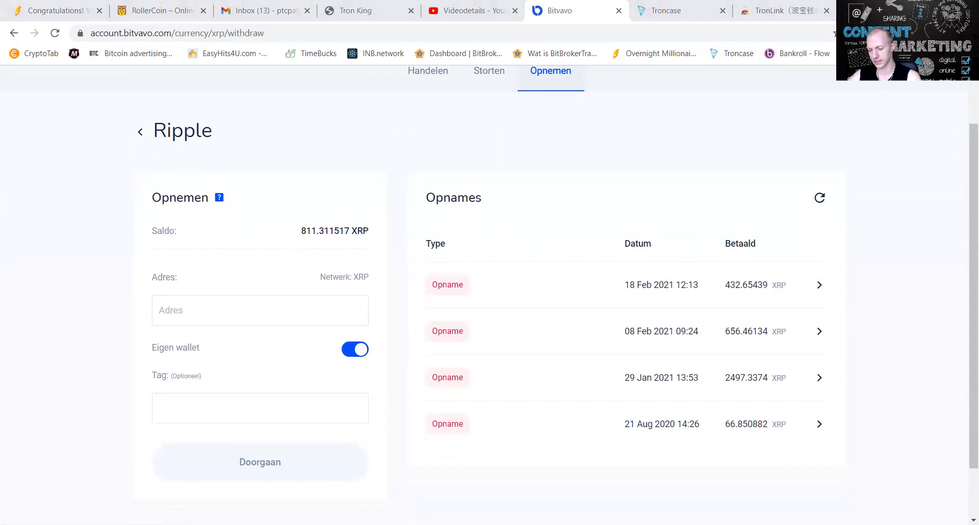
# Paste the destination XRP address into Adres and enter the destination tag
pyautogui.click(263, 306)
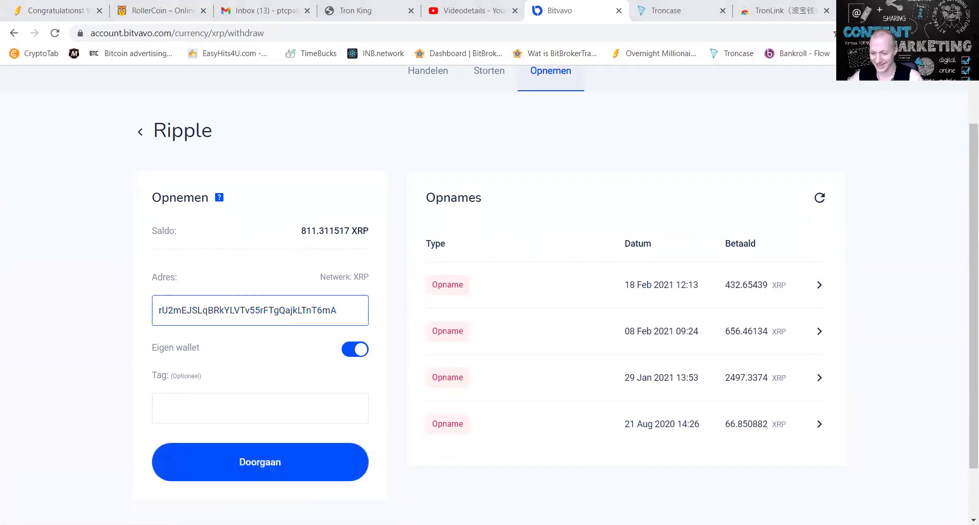
pyautogui.click(407, 447)
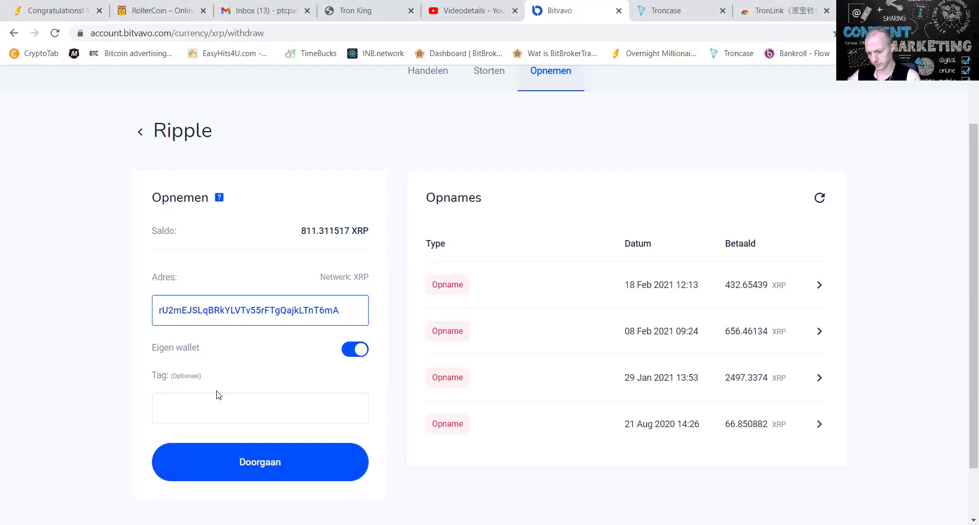
pyautogui.click(225, 416)
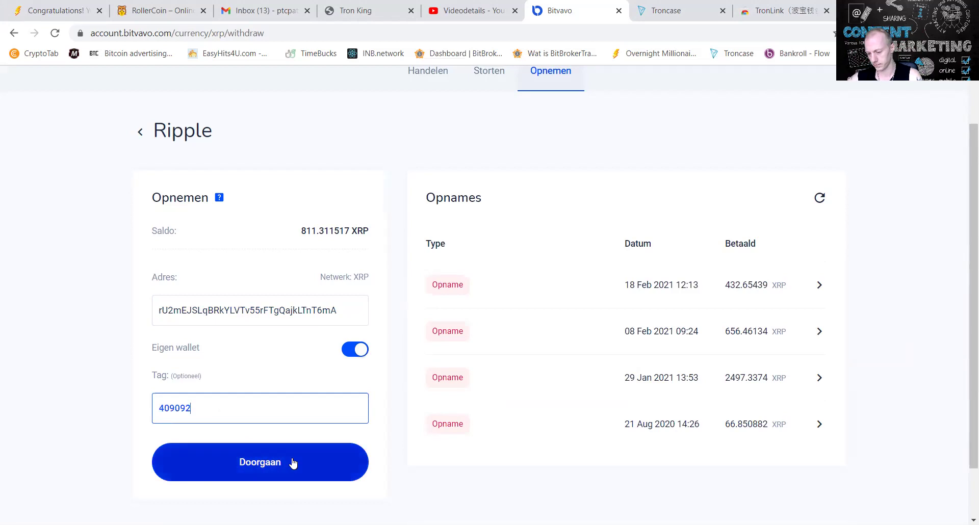
# Fill in the full 811.311517 XRP balance as the amount and continue to review
pyautogui.click(293, 461)
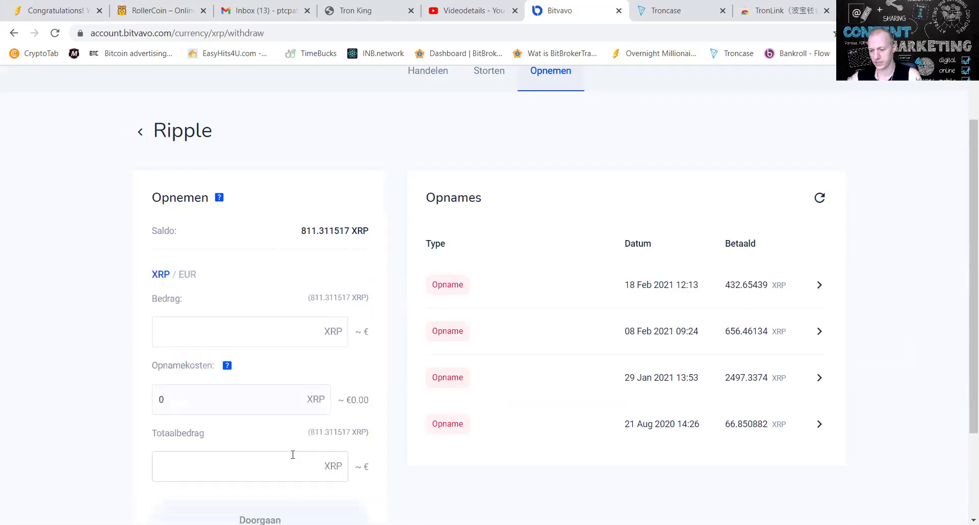
pyautogui.click(322, 301)
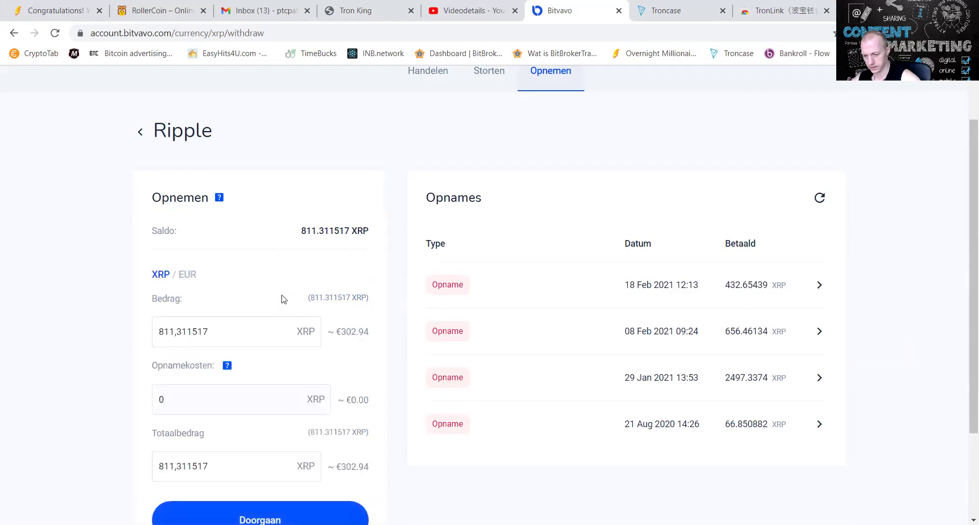
pyautogui.scroll(-1, 283, 299)
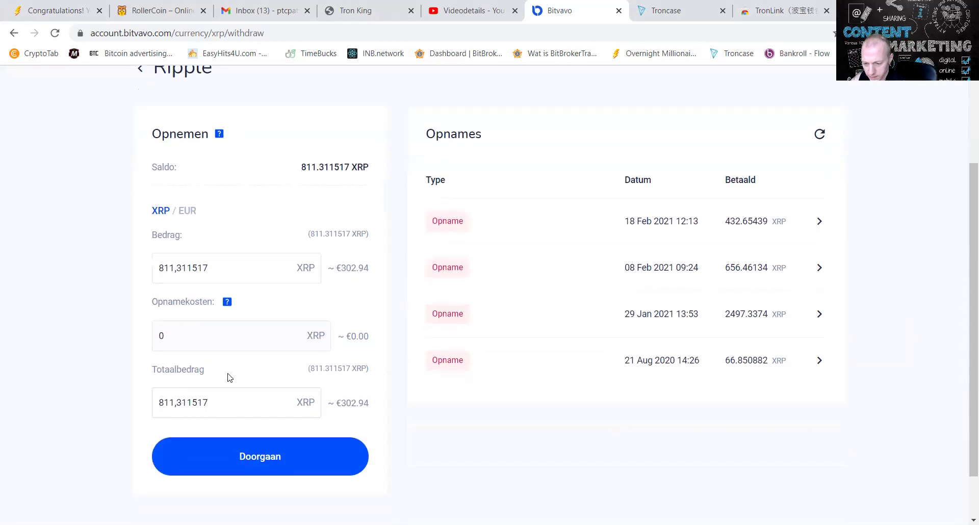
pyautogui.click(232, 458)
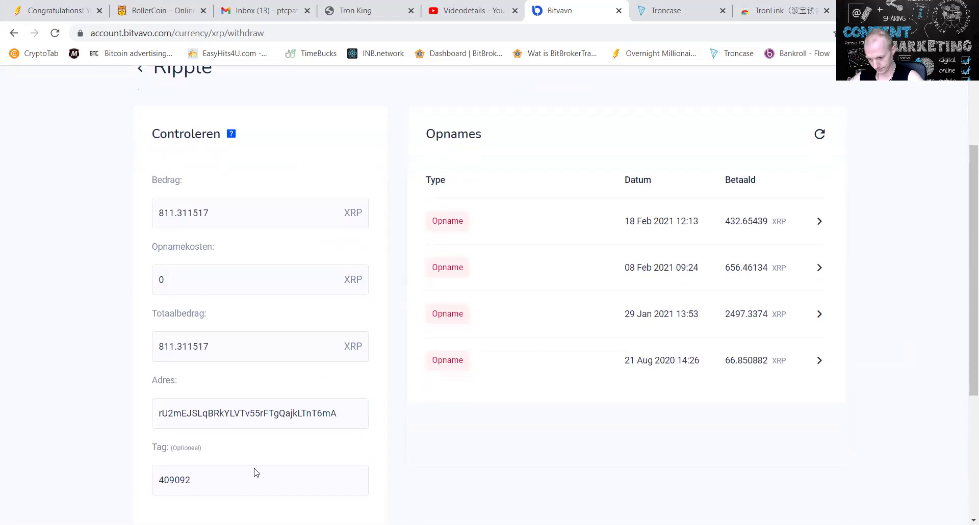
pyautogui.scroll(-4, 251, 463)
# Enter the two-factor code and confirm the XRP withdrawal request
pyautogui.click(176, 369)
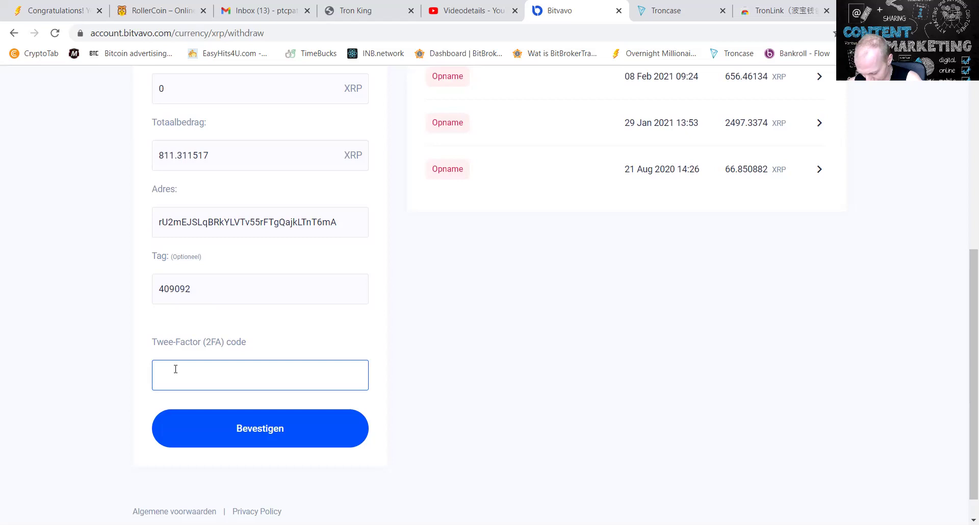
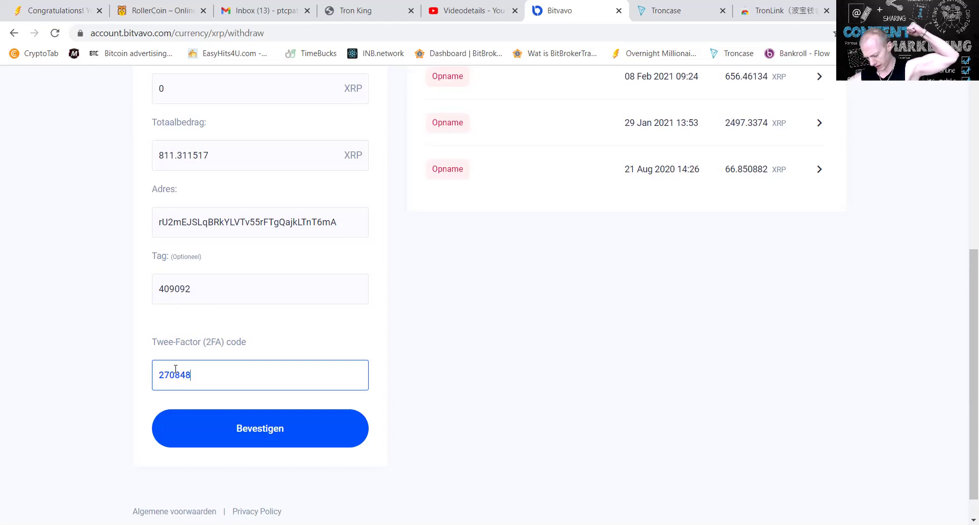
pyautogui.click(212, 427)
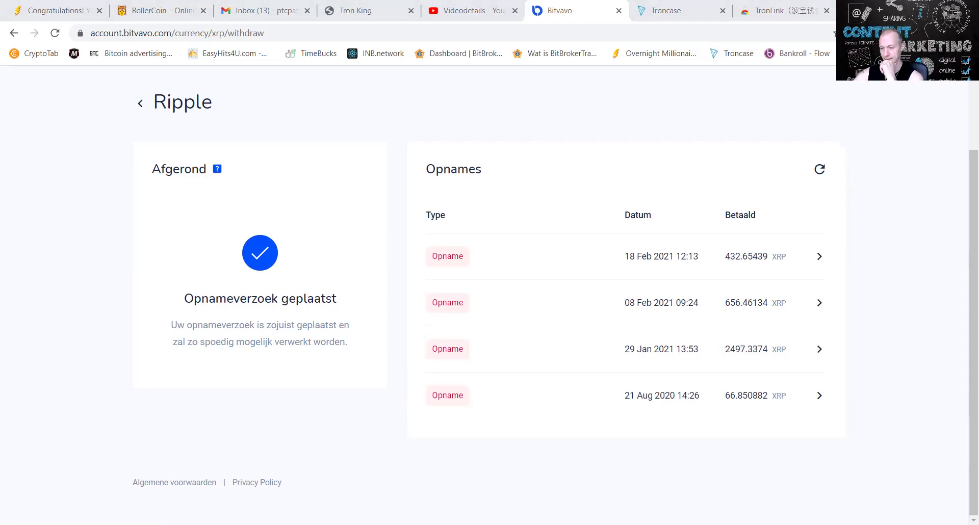
# Scroll up to view the Opnameverzoek geplaatst withdrawal confirmation
pyautogui.scroll(2, 547, 212)
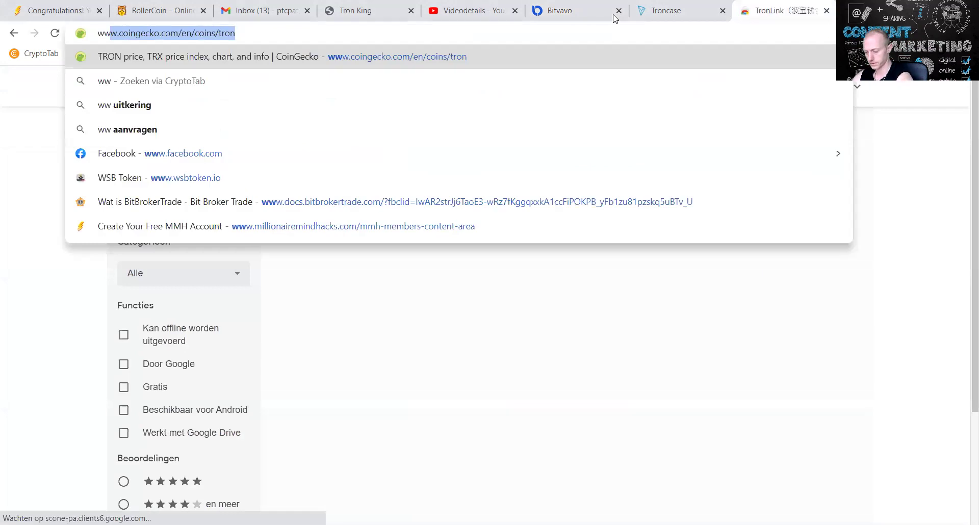
# Go to wsbtoken.io, browse the dashboard and FAQ, and clear the Buy form's TRX amount
pyautogui.press('BackSpace')
pyautogui.press('BackSpace')
pyautogui.write('sb')
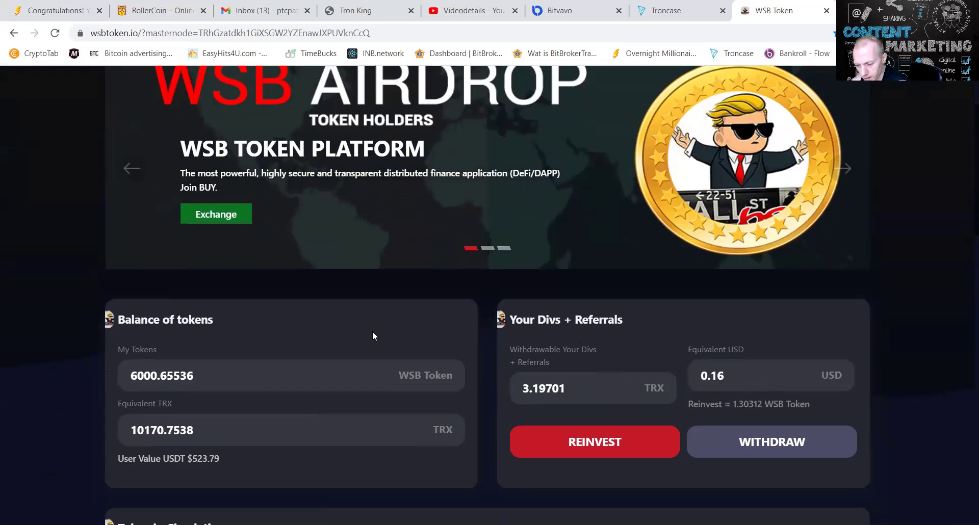
pyautogui.scroll(-5, 368, 329)
pyautogui.scroll(-8, 289, 308)
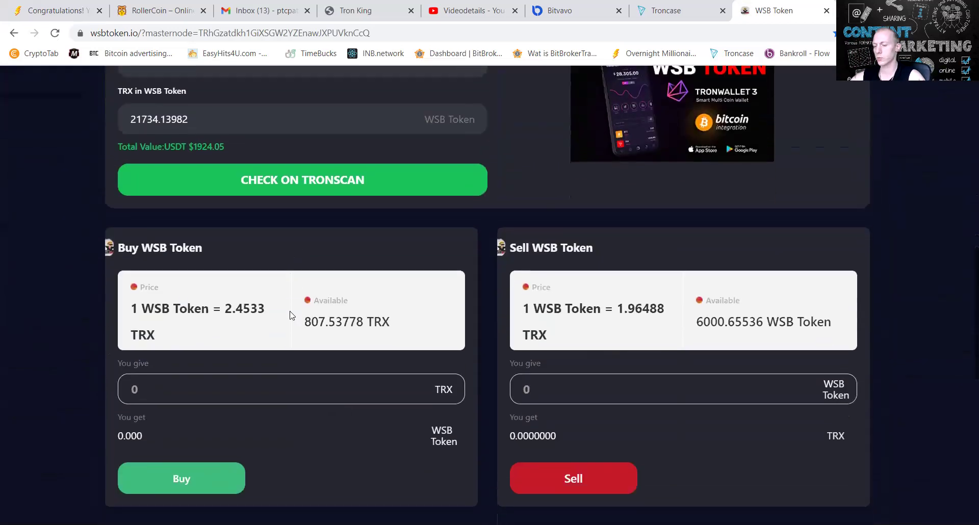
pyautogui.scroll(-5, 295, 360)
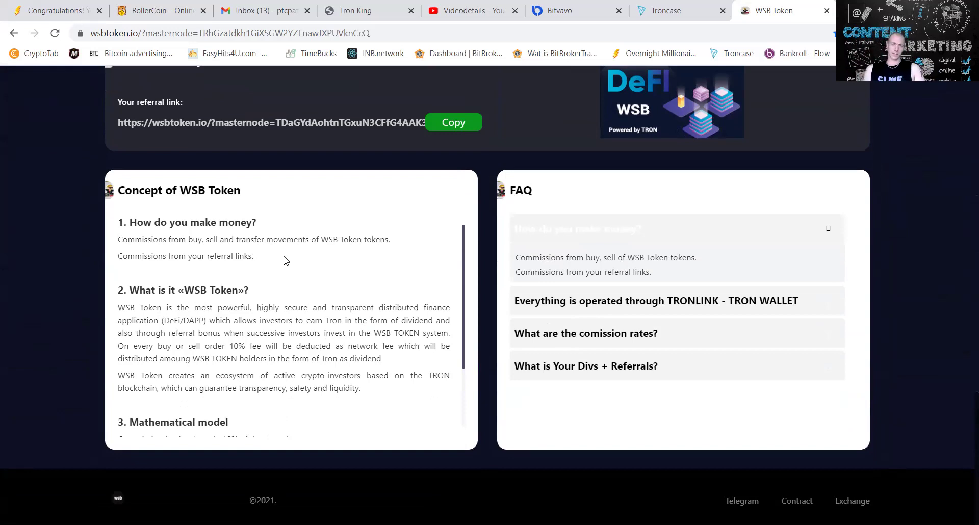
pyautogui.scroll(-2, 293, 280)
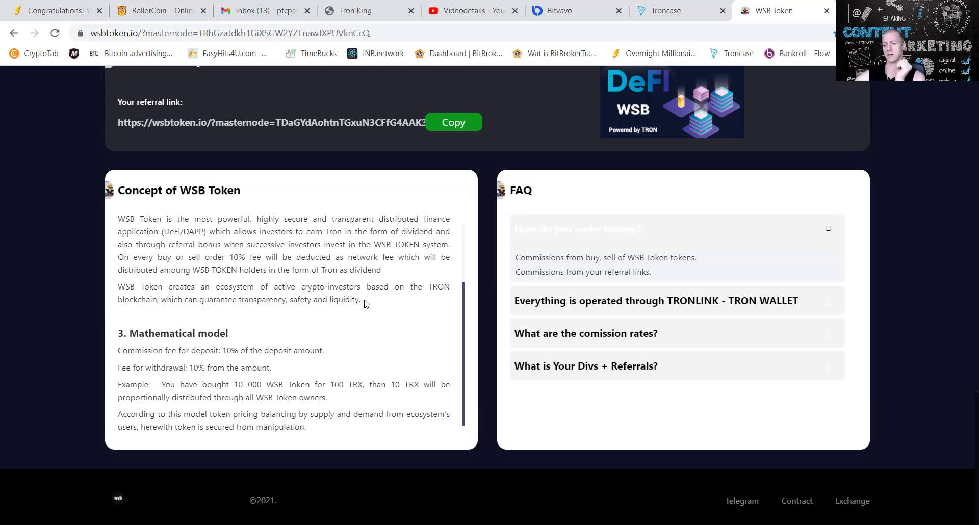
pyautogui.scroll(8, 373, 290)
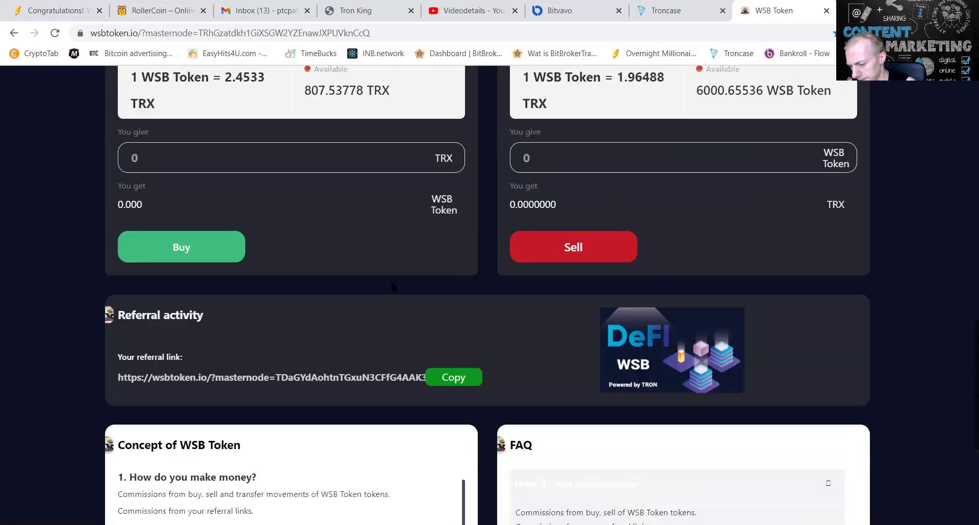
pyautogui.scroll(1, 265, 240)
pyautogui.click(176, 221)
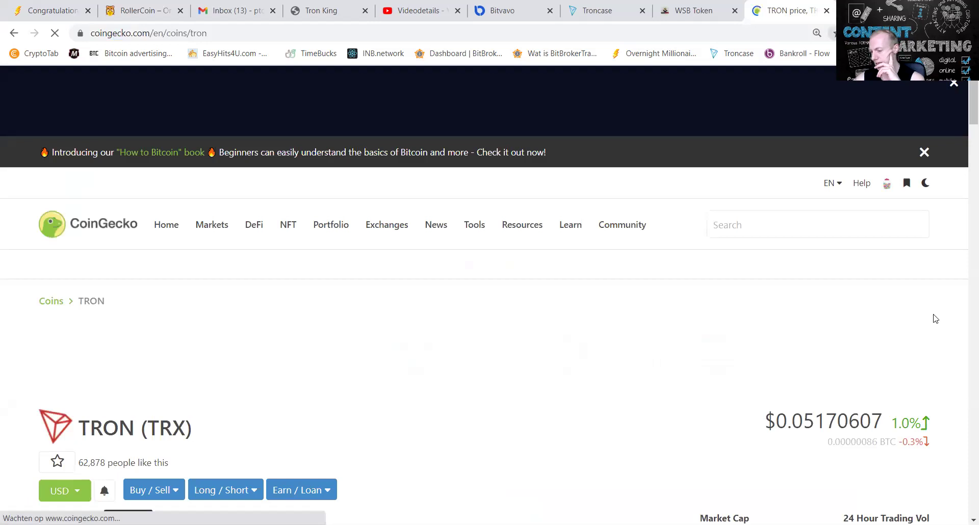
# Enter 2.45 TRX in CoinGecko's converter to see its value of about 0.1267 USD
pyautogui.scroll(-4, 728, 419)
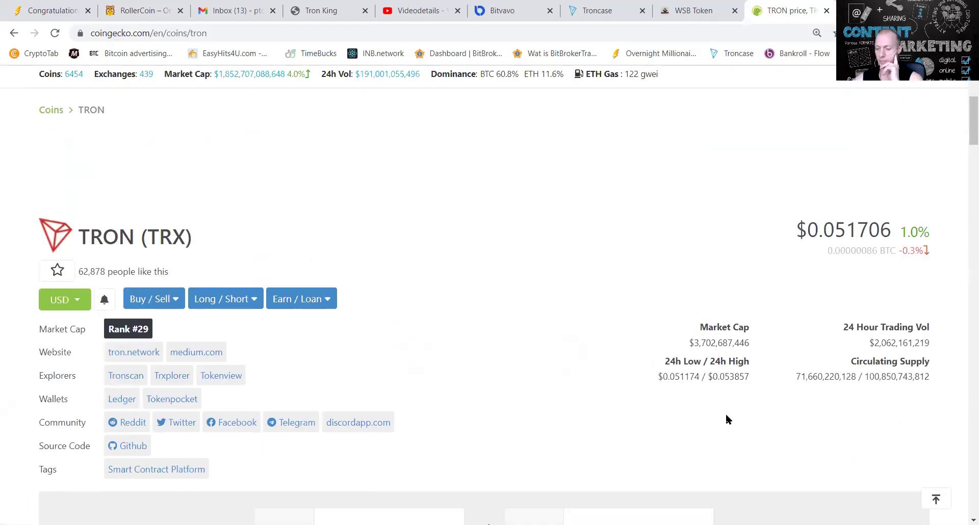
pyautogui.scroll(-4, 726, 419)
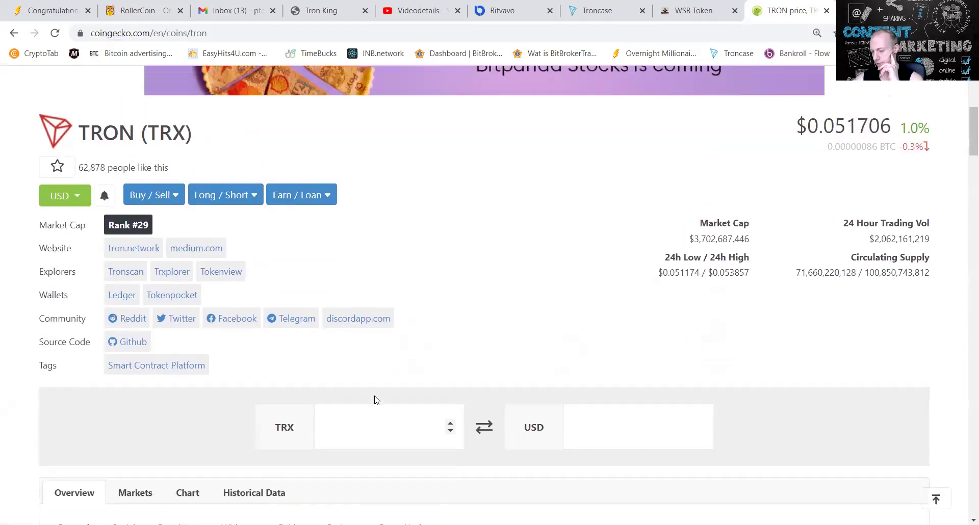
pyautogui.click(346, 465)
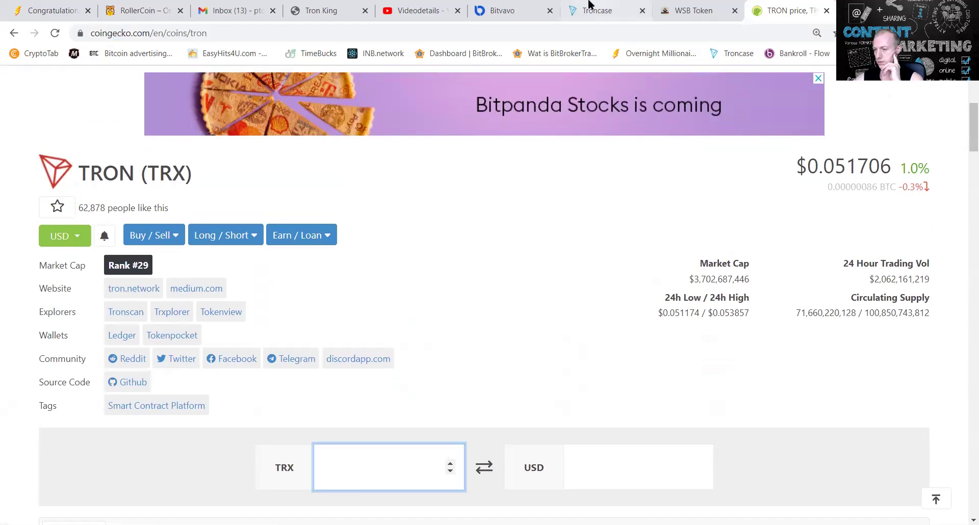
pyautogui.write('2.45')
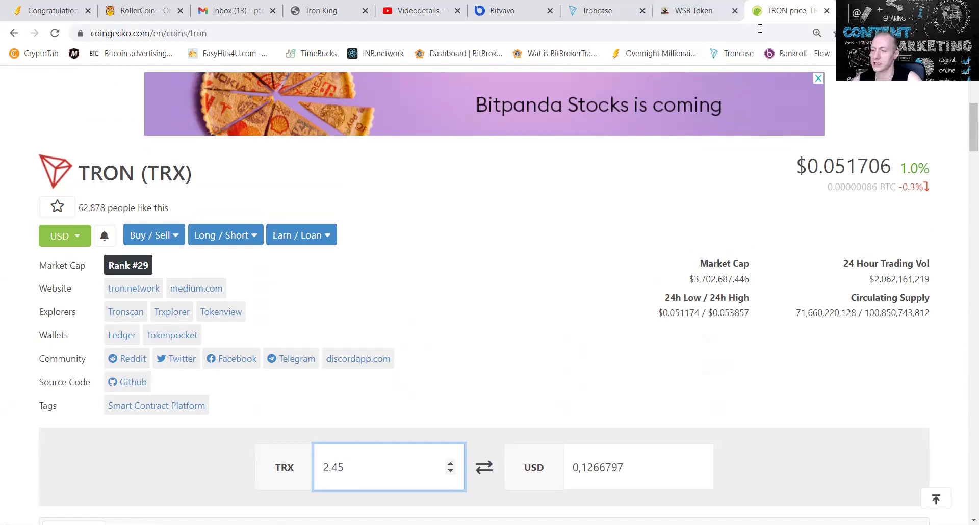
# Buy WSB tokens for 750 TRX, bringing the token balance to 6304.25846
pyautogui.click(694, 10)
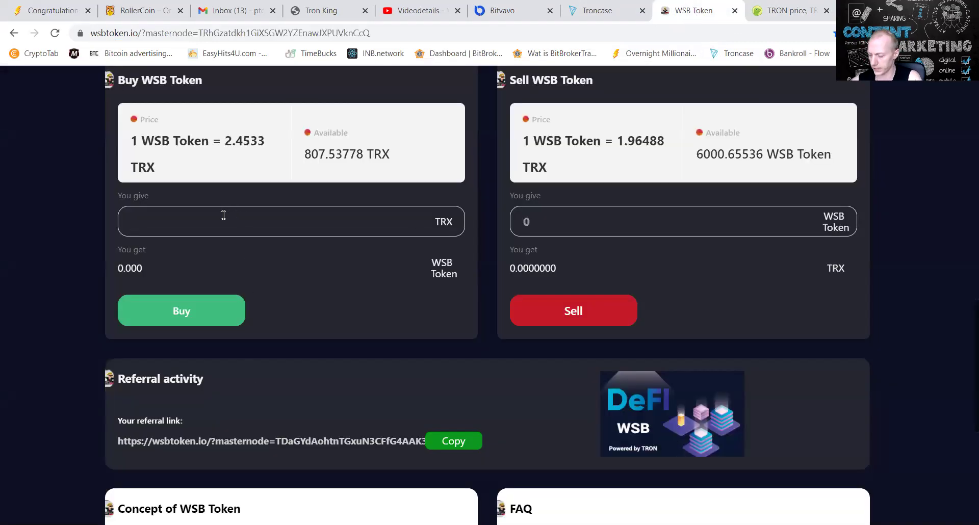
pyautogui.write('750')
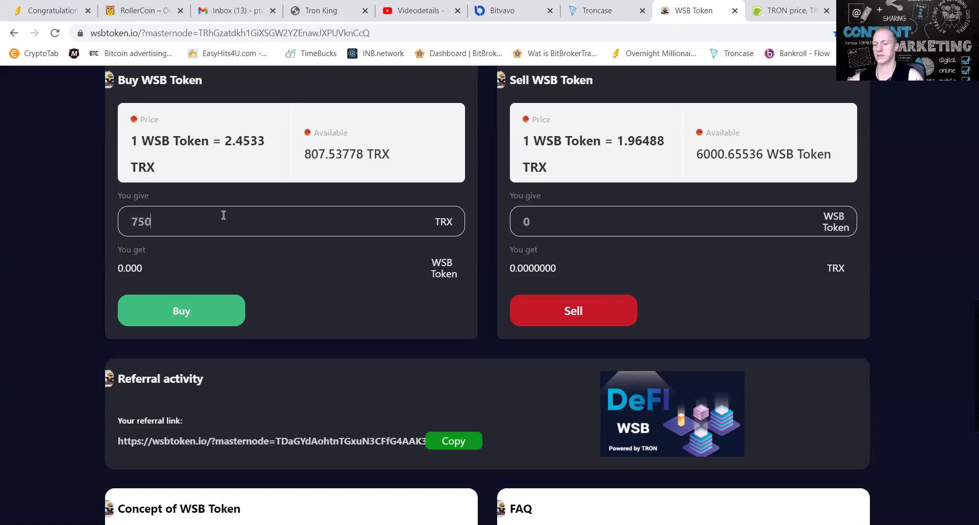
pyautogui.click(218, 324)
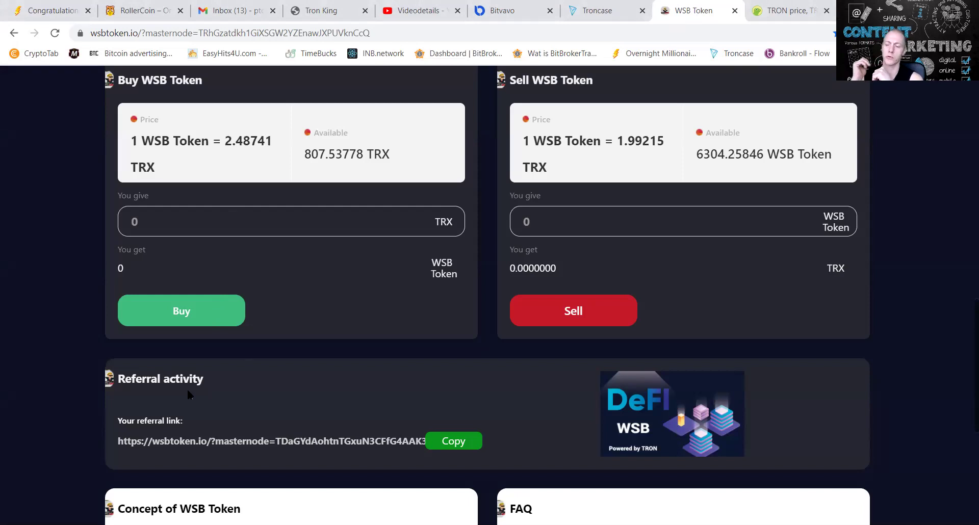
# Change CoinGecko's TRX converter amount to 2.48 to get about 0.128 USD, then return to WSB Token
pyautogui.click(788, 10)
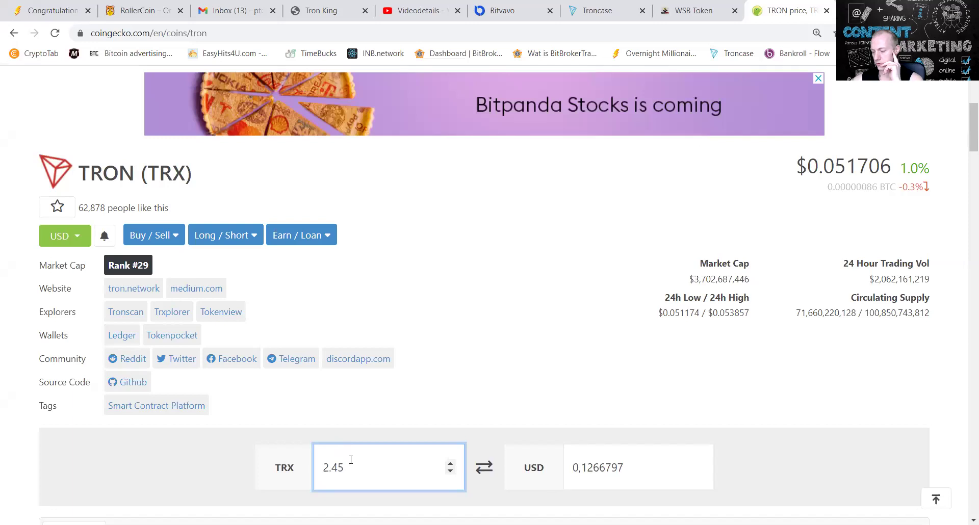
pyautogui.press('BackSpace')
pyautogui.write('8')
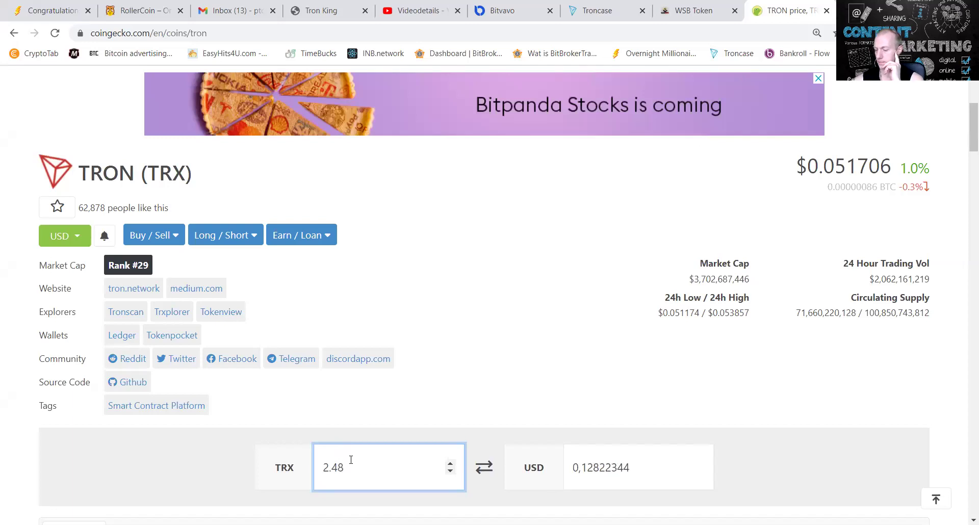
pyautogui.press('BackSpace')
pyautogui.write('3')
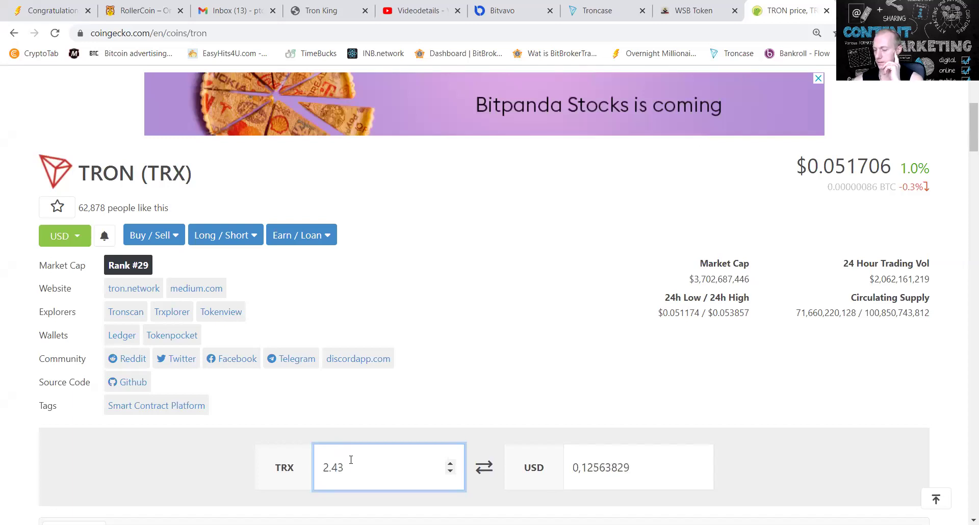
pyautogui.press('BackSpace')
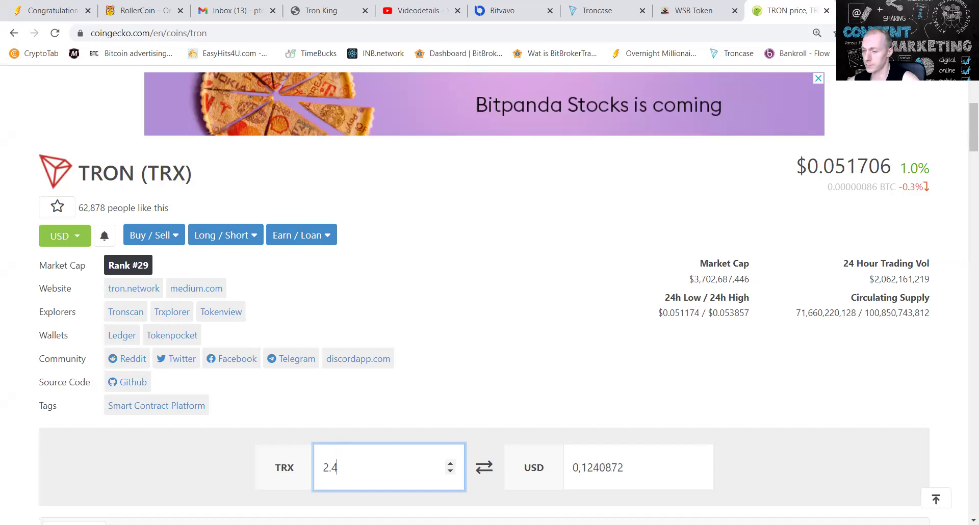
pyautogui.write('8')
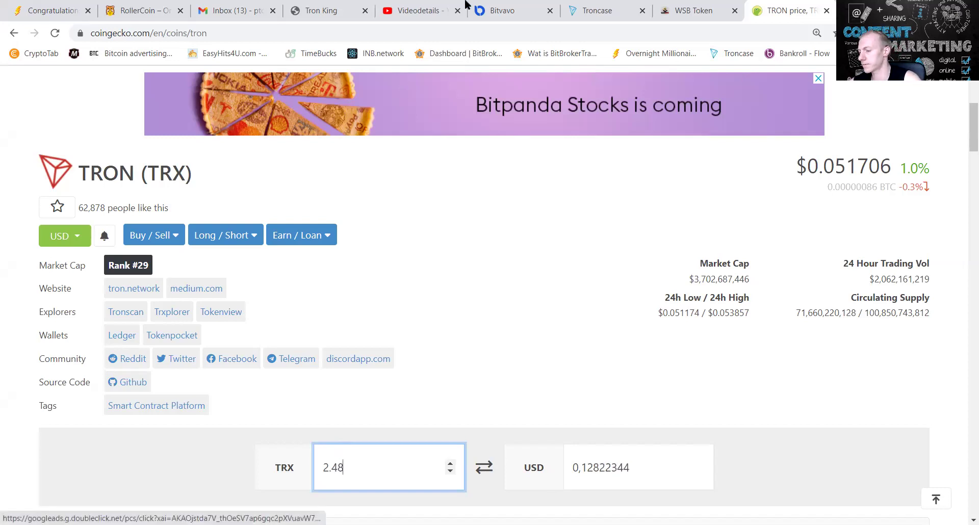
pyautogui.click(685, 15)
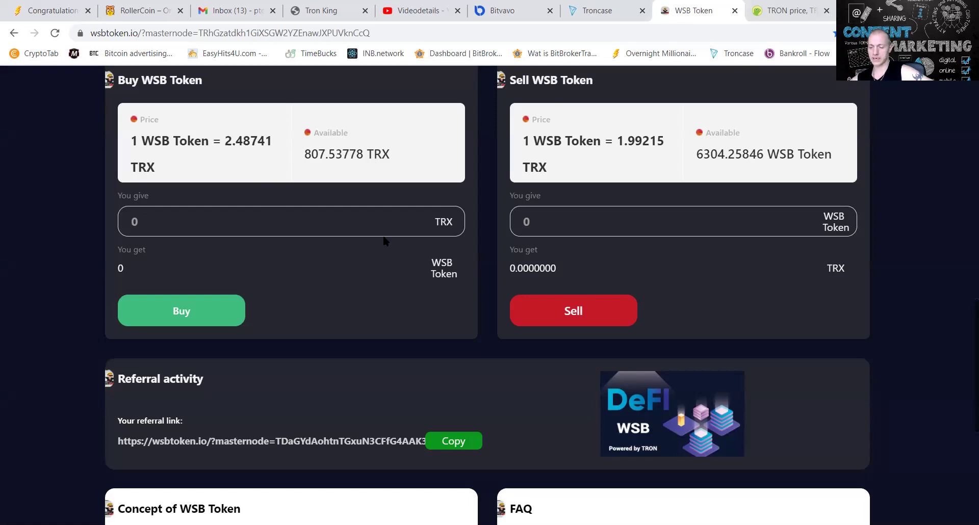
# Read the 'What is Your Divs + Referrals?' FAQ answer, then review the 6304.25846 token balance and dividends
pyautogui.scroll(-6, 357, 257)
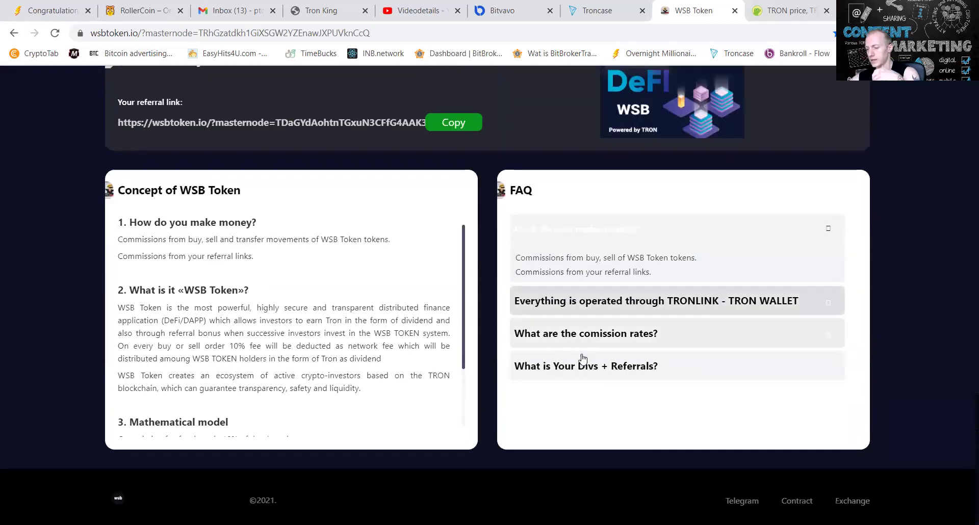
pyautogui.click(583, 359)
pyautogui.scroll(8, 600, 332)
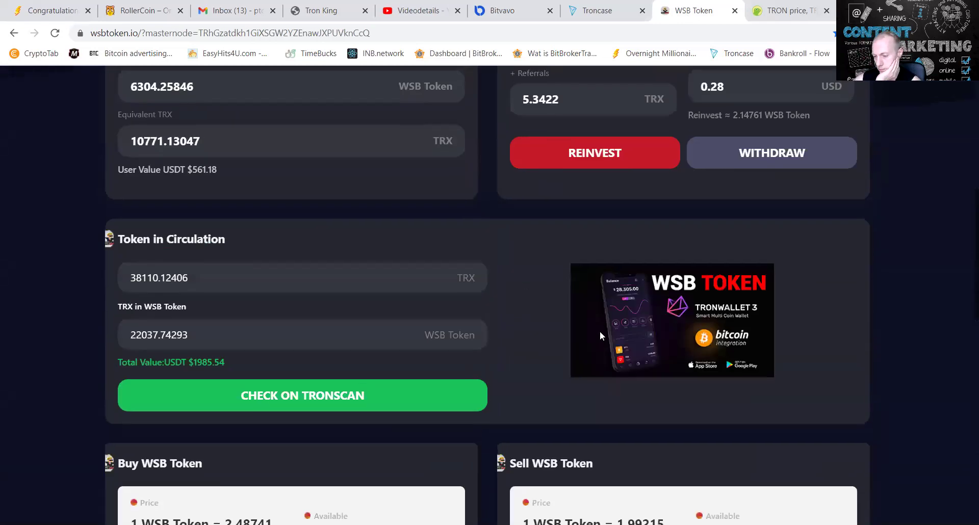
pyautogui.scroll(2, 632, 320)
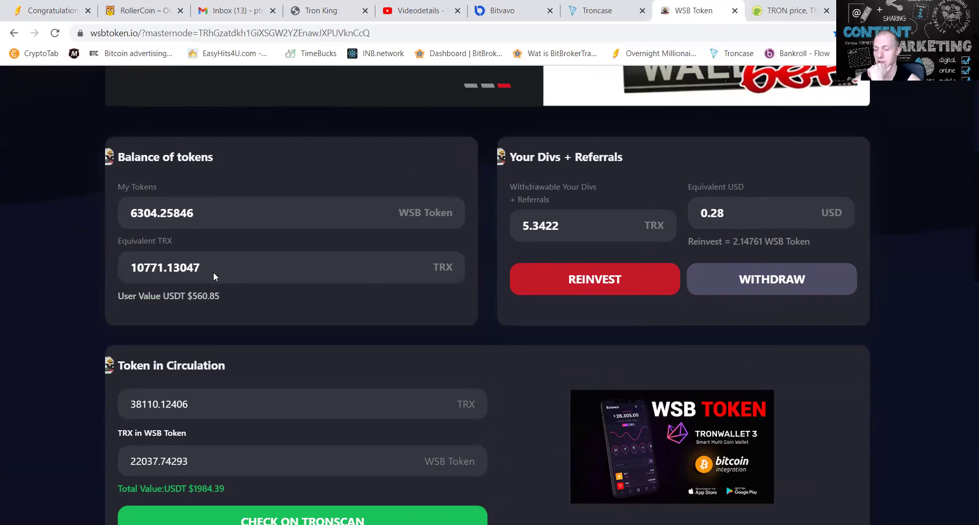
pyautogui.scroll(5, 412, 288)
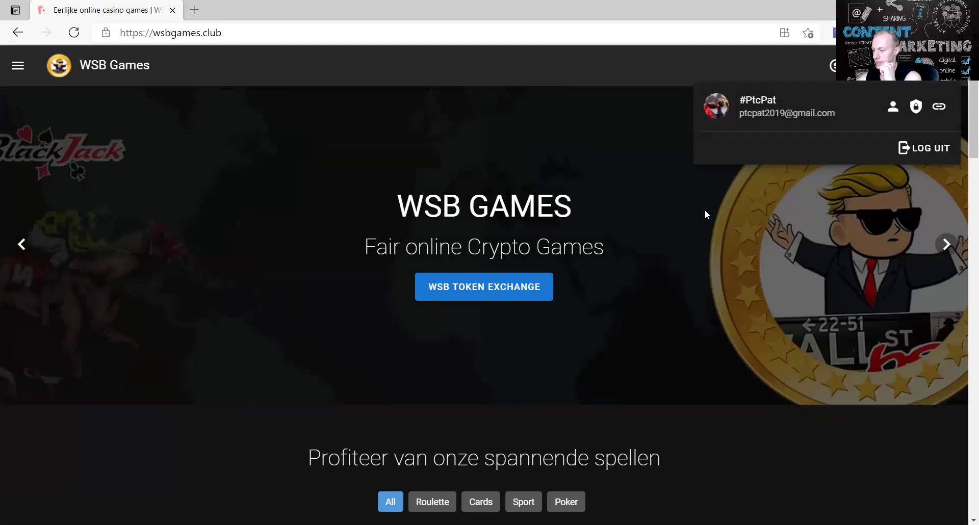
# Check affiliate statistics (127 tier-1 sign-ups, 20,318.00 commission), then load American roulette from Spelletjes
pyautogui.click(938, 106)
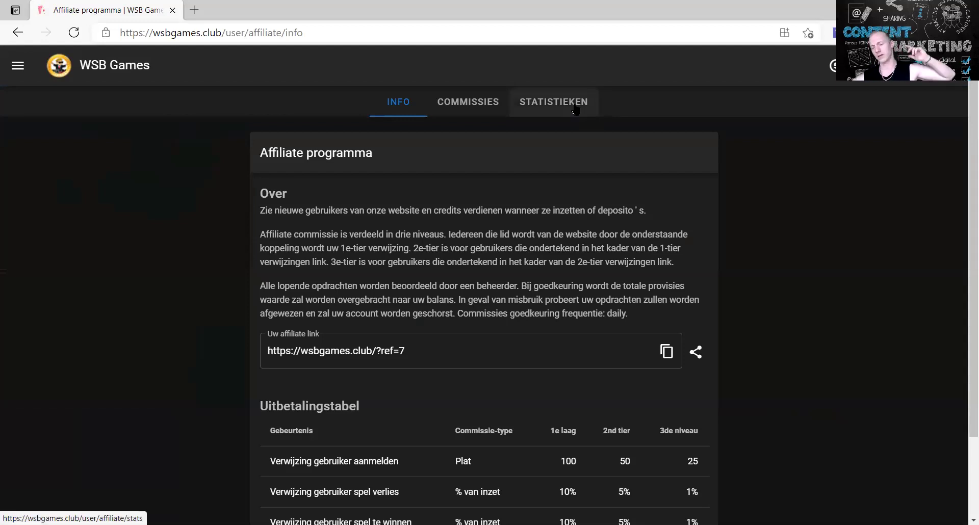
pyautogui.click(575, 109)
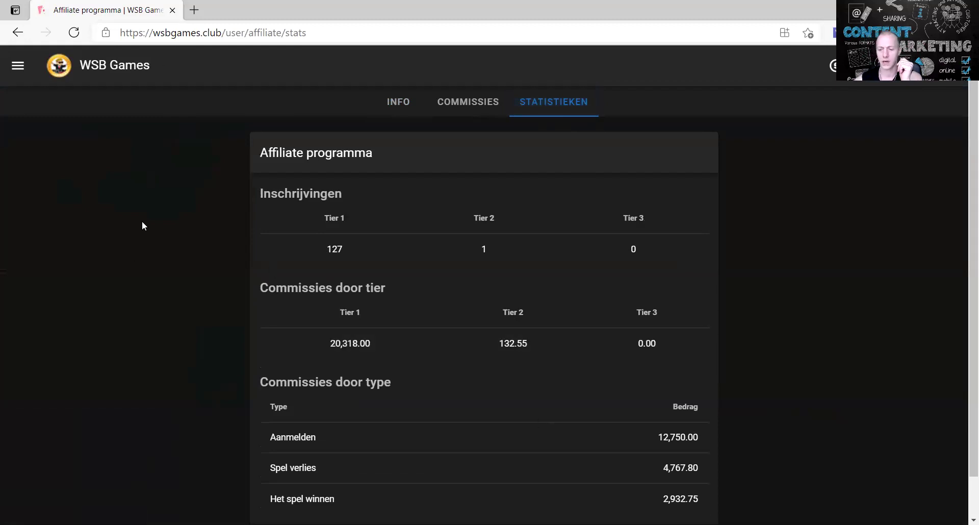
pyautogui.click(18, 66)
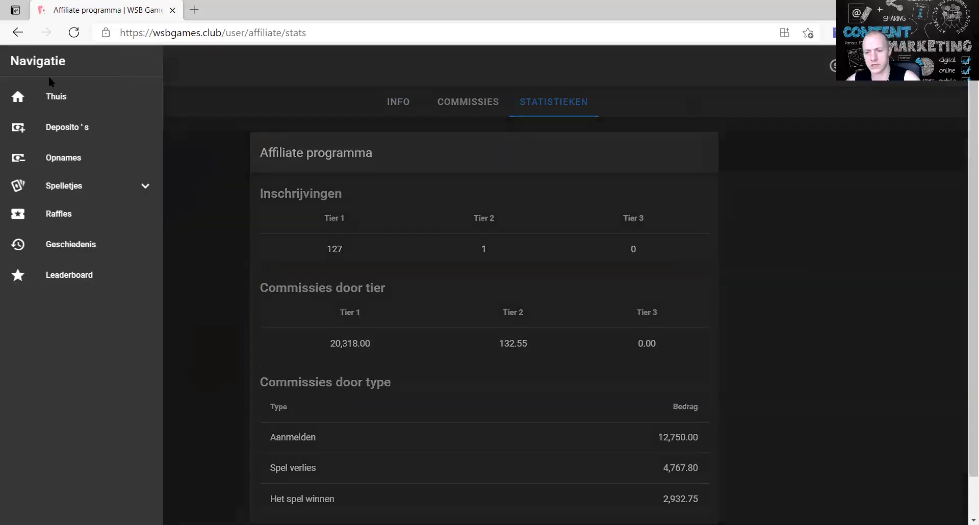
pyautogui.click(76, 190)
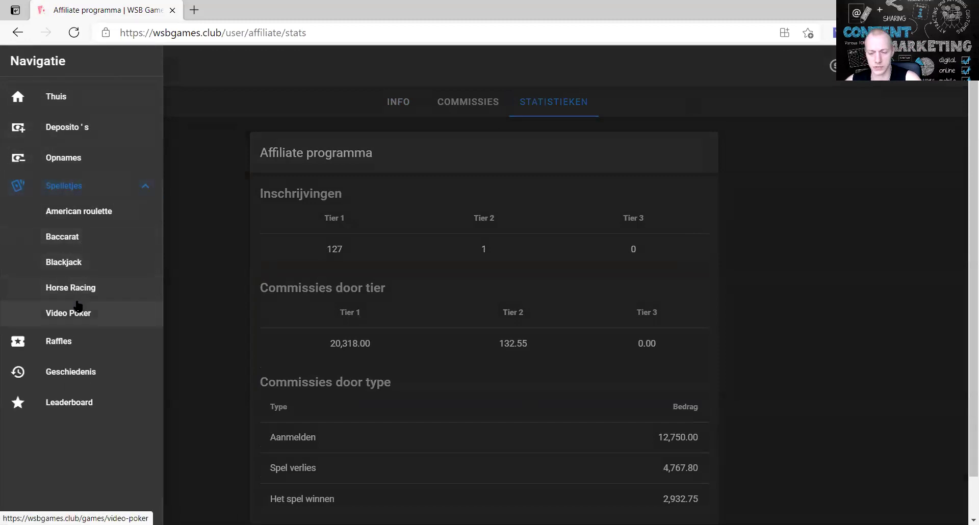
pyautogui.click(71, 212)
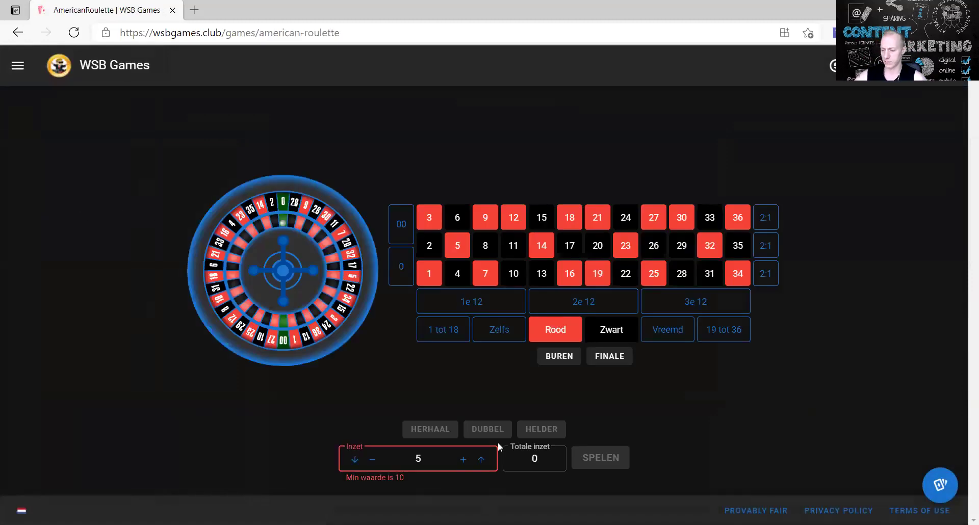
# Bet 100 on red (Rood) and spin the wheel, winning 200 on red 1
pyautogui.click(481, 459)
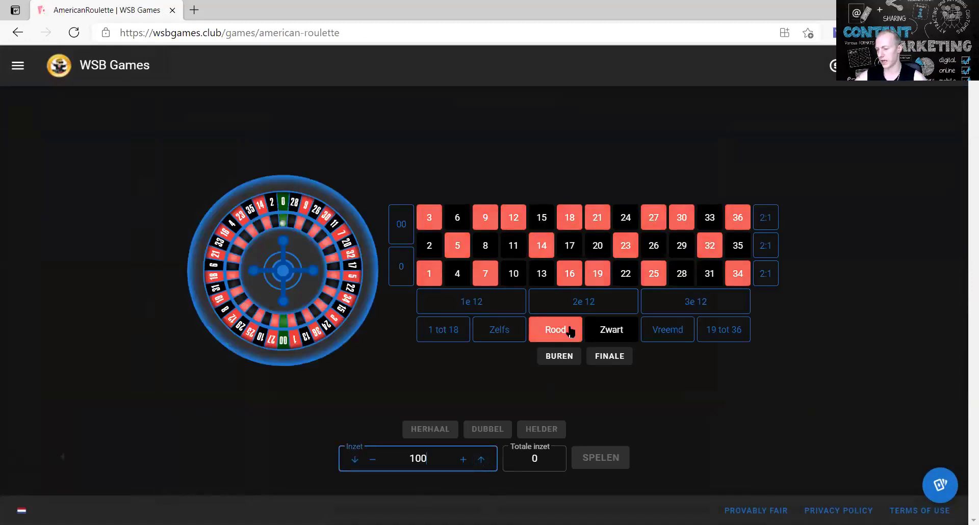
pyautogui.click(551, 334)
pyautogui.click(619, 465)
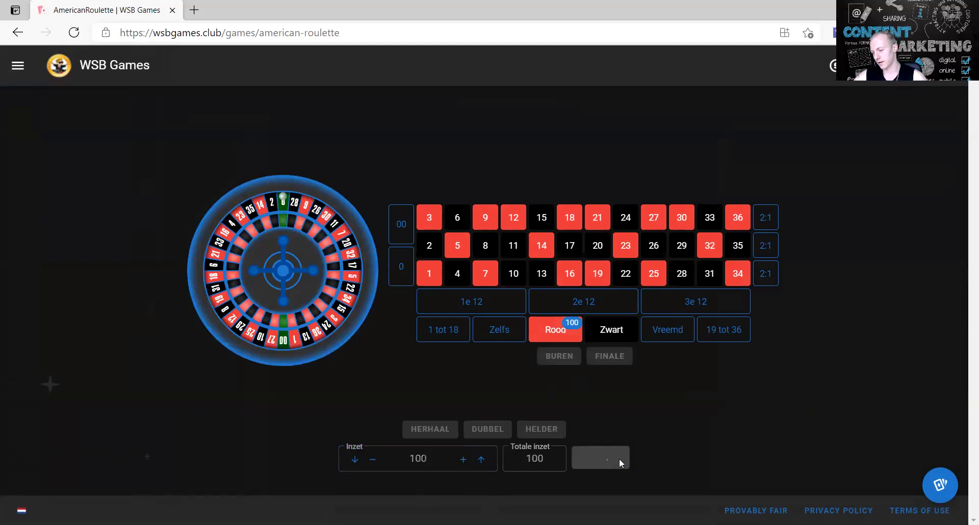